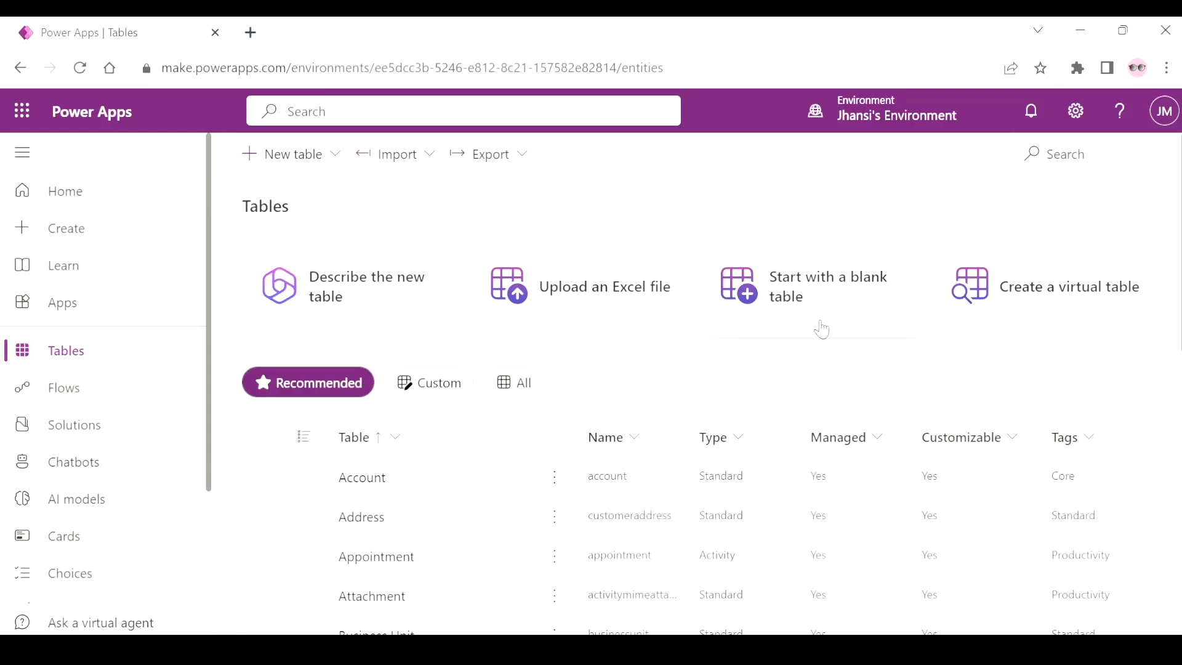
# Create a new blank table and set its display name to Employee in the table properties
pyautogui.click(854, 310)
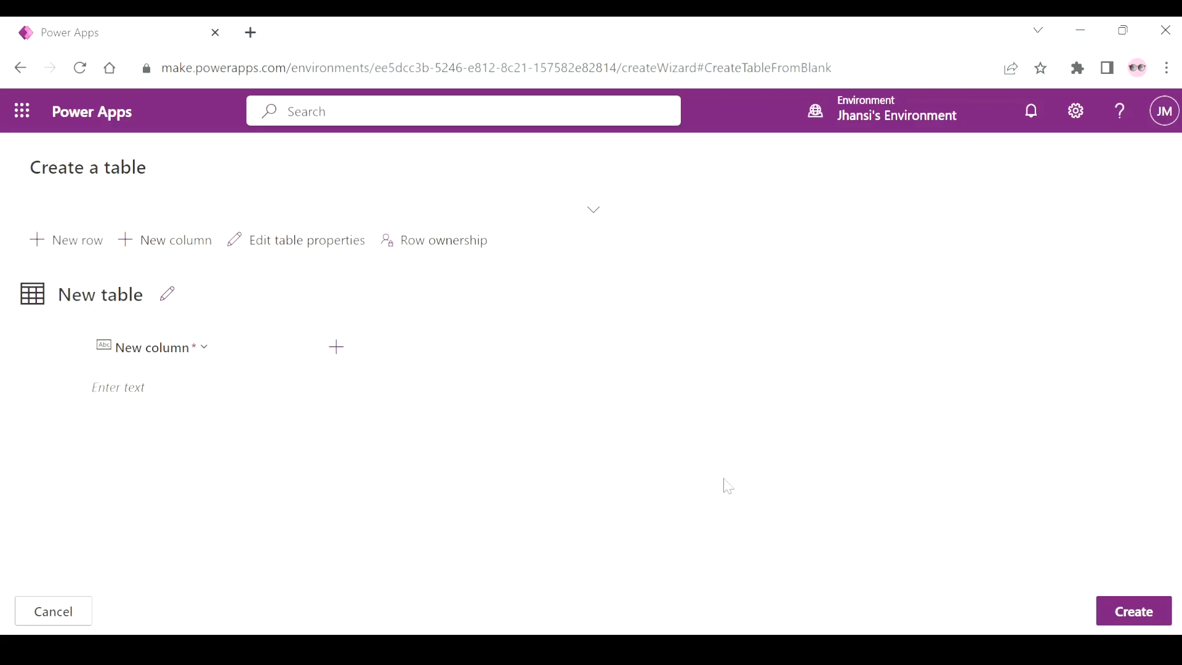
pyautogui.click(1126, 621)
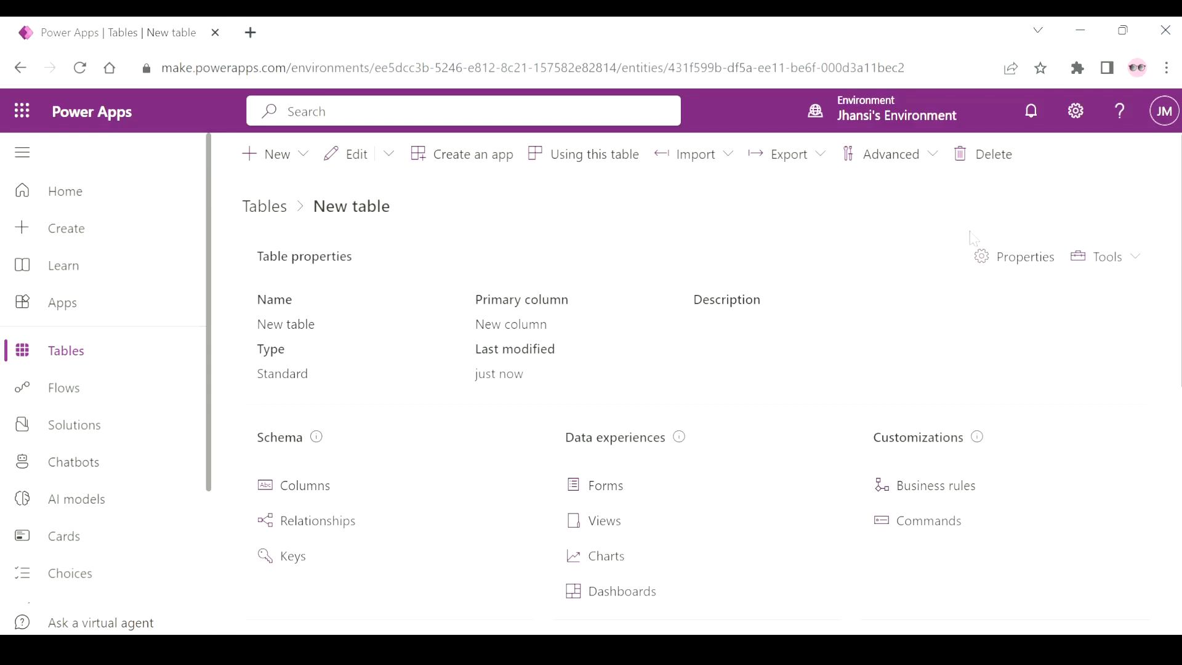
pyautogui.click(1015, 257)
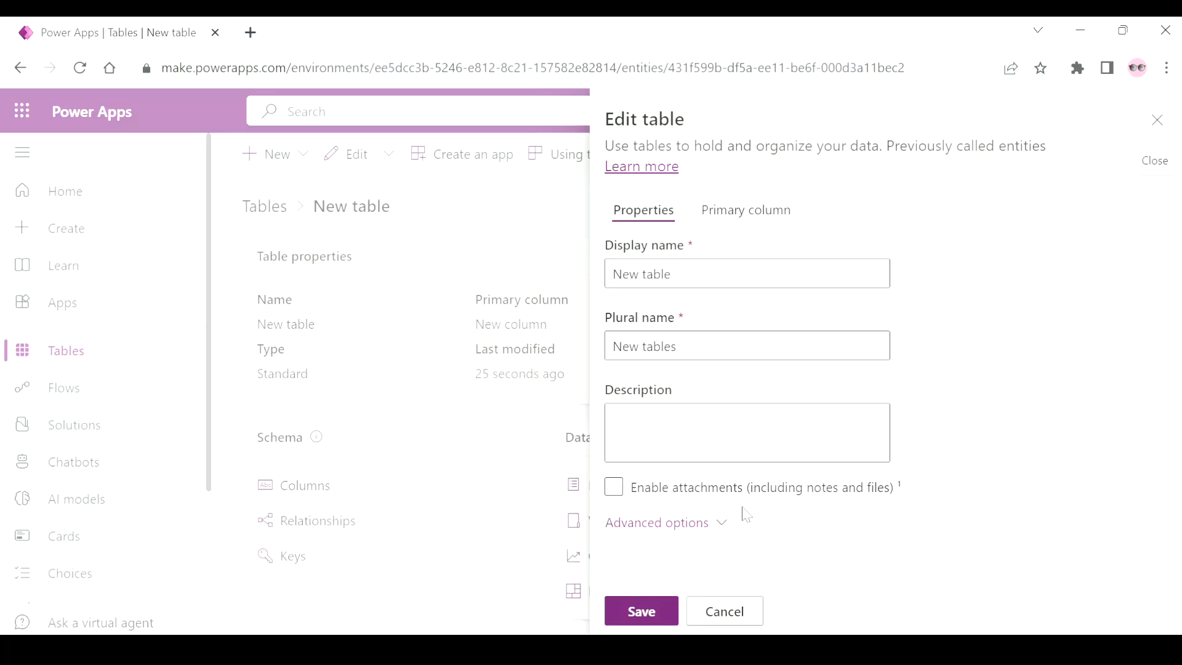
pyautogui.click(714, 277)
pyautogui.press('BackSpace')
pyautogui.hotkey('ctrl', 'a')
pyautogui.press('BackSpace')
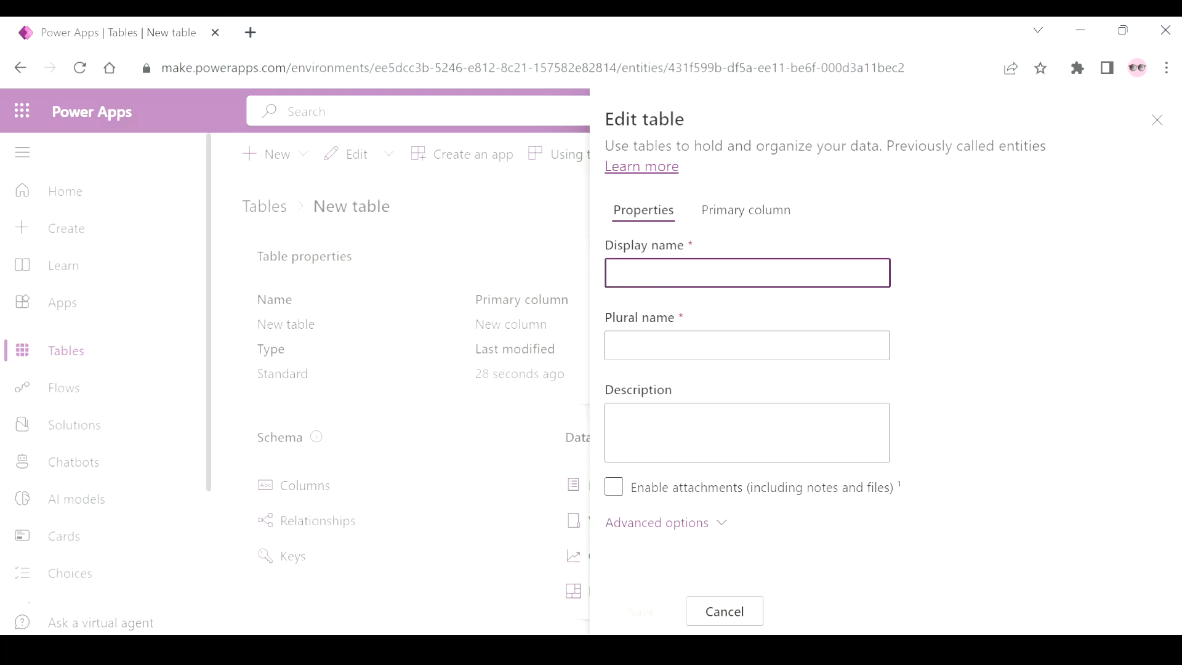
pyautogui.write('Employee')
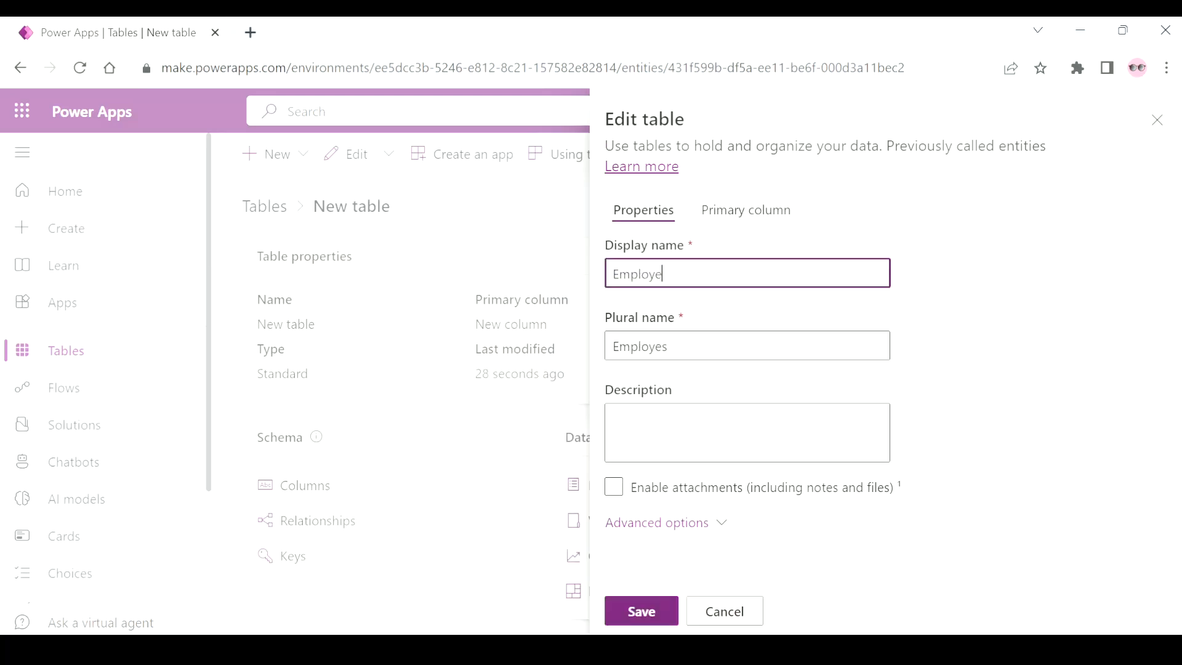
# Add the description "This table contains employee data" to the Employee table and save its properties
pyautogui.click(698, 518)
pyautogui.click(747, 432)
pyautogui.write('T')
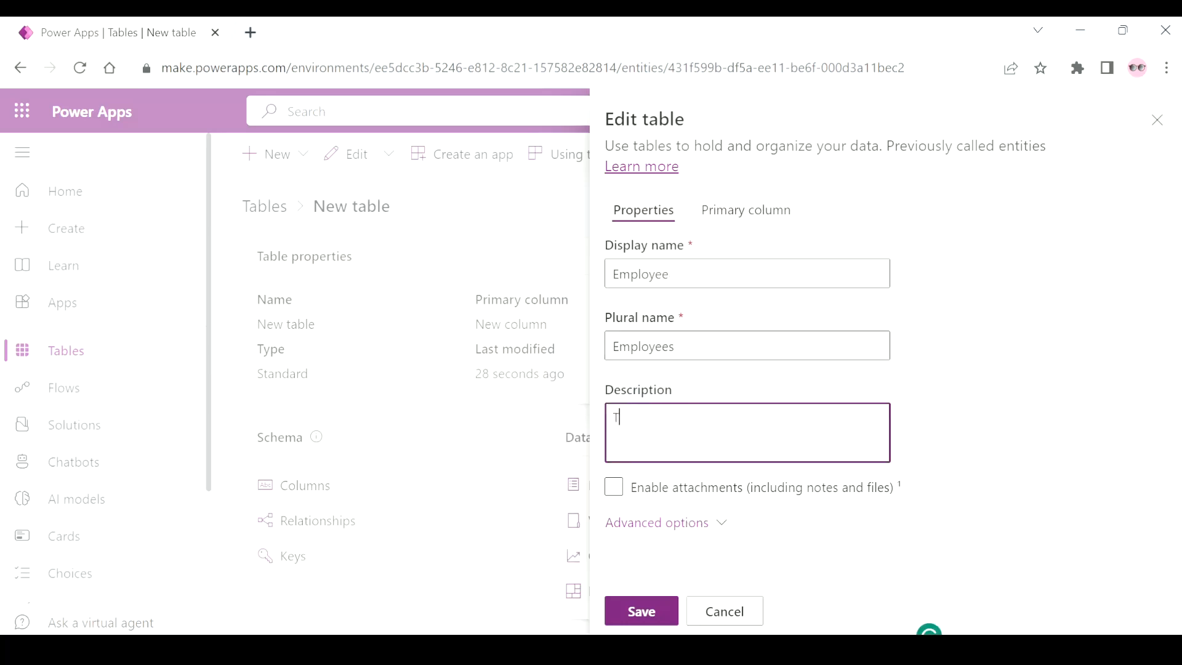
pyautogui.write('his table contains employte')
pyautogui.press('BackSpace')
pyautogui.press('BackSpace')
pyautogui.write('ee data')
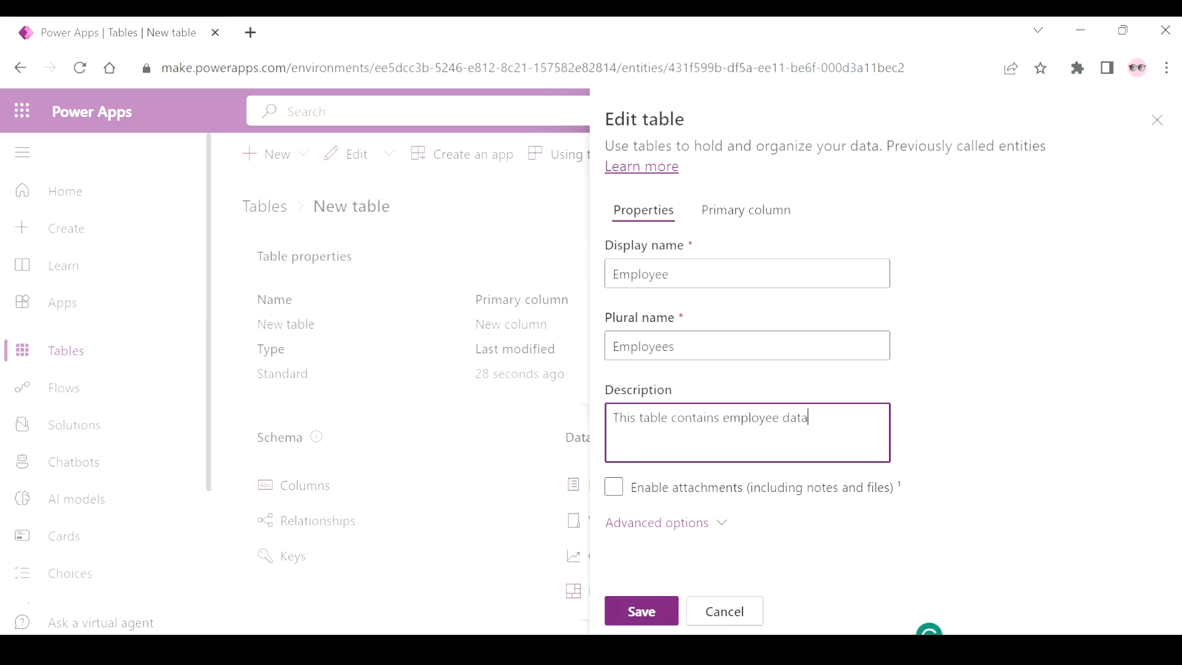
pyautogui.click(655, 609)
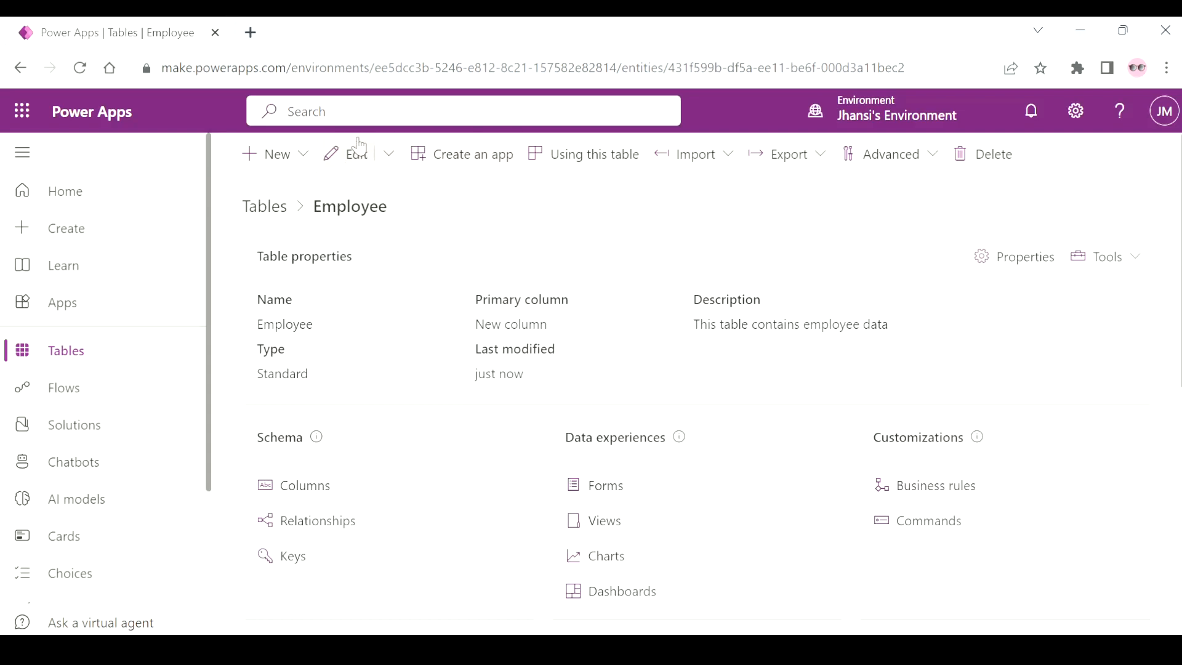
# Open the Employee table for editing, rename its primary column to Employee ID, and save the column
pyautogui.click(344, 156)
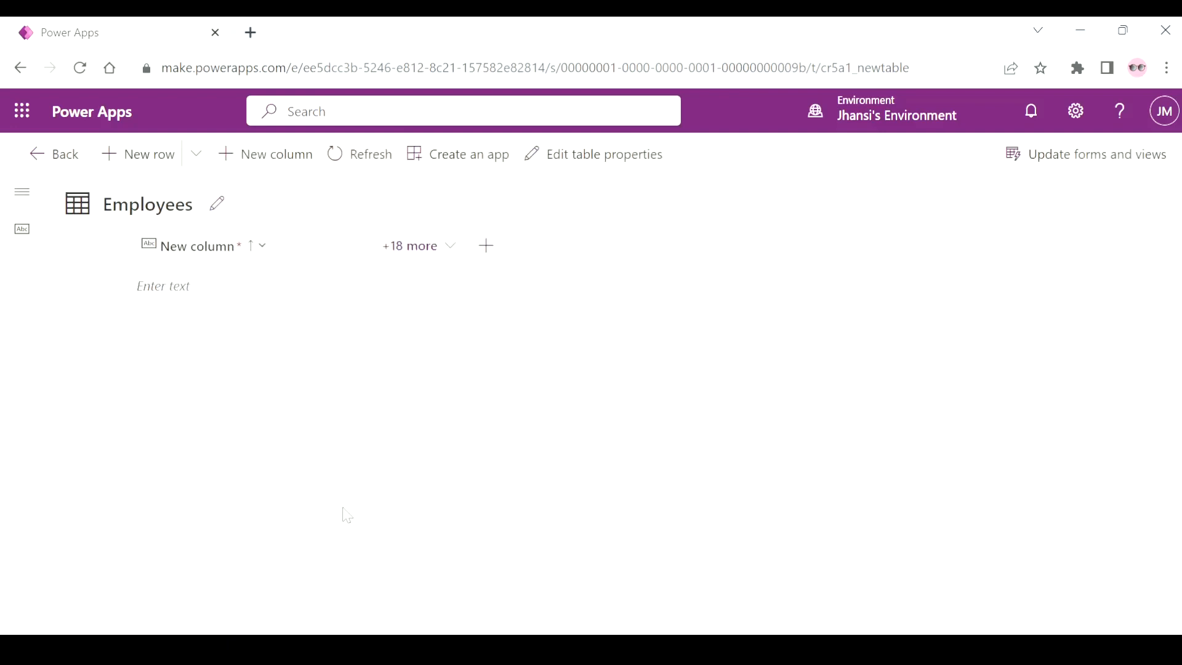
pyautogui.click(244, 252)
pyautogui.click(238, 278)
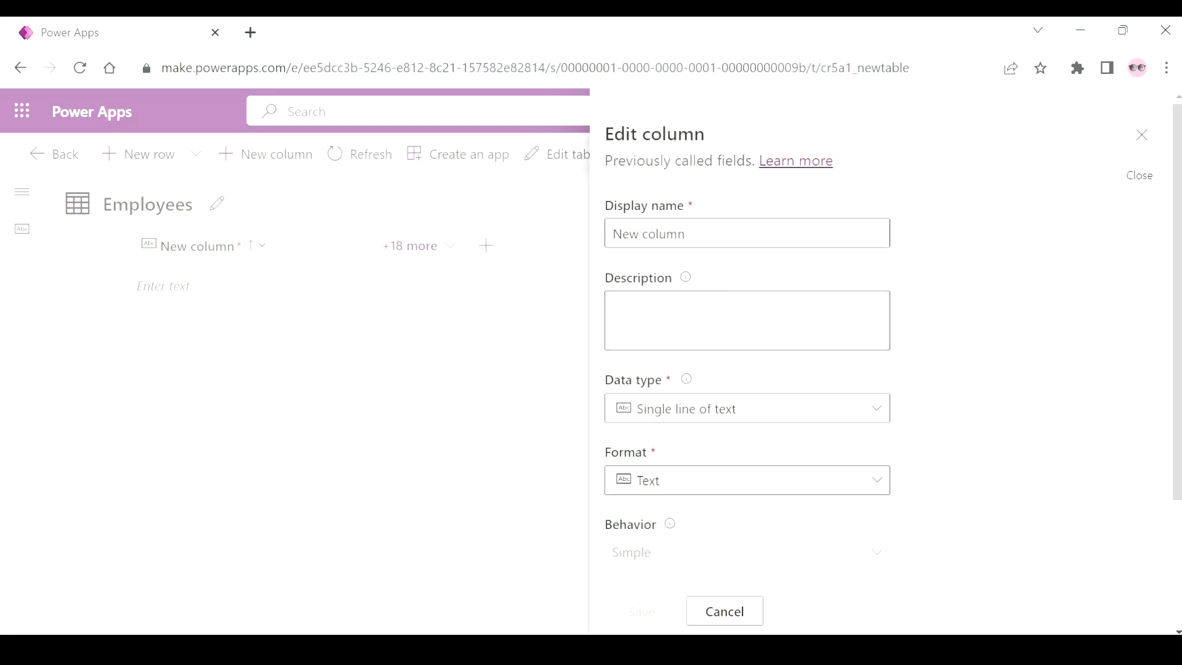
pyautogui.click(688, 234)
pyautogui.press('BackSpace')
pyautogui.press('BackSpace')
pyautogui.press('BackSpace')
pyautogui.press('BackSpace')
pyautogui.press('BackSpace')
pyautogui.press('BackSpace')
pyautogui.press('BackSpace')
pyautogui.press('BackSpace')
pyautogui.press('BackSpace')
pyautogui.press('BackSpace')
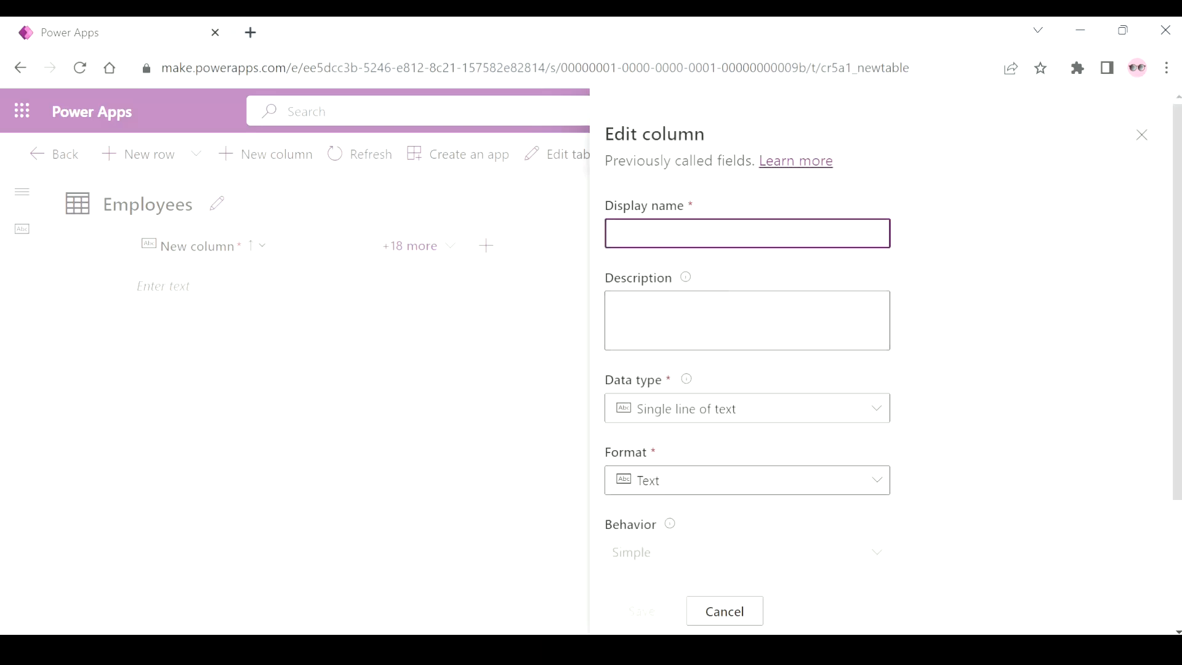
pyautogui.write('Employee ')
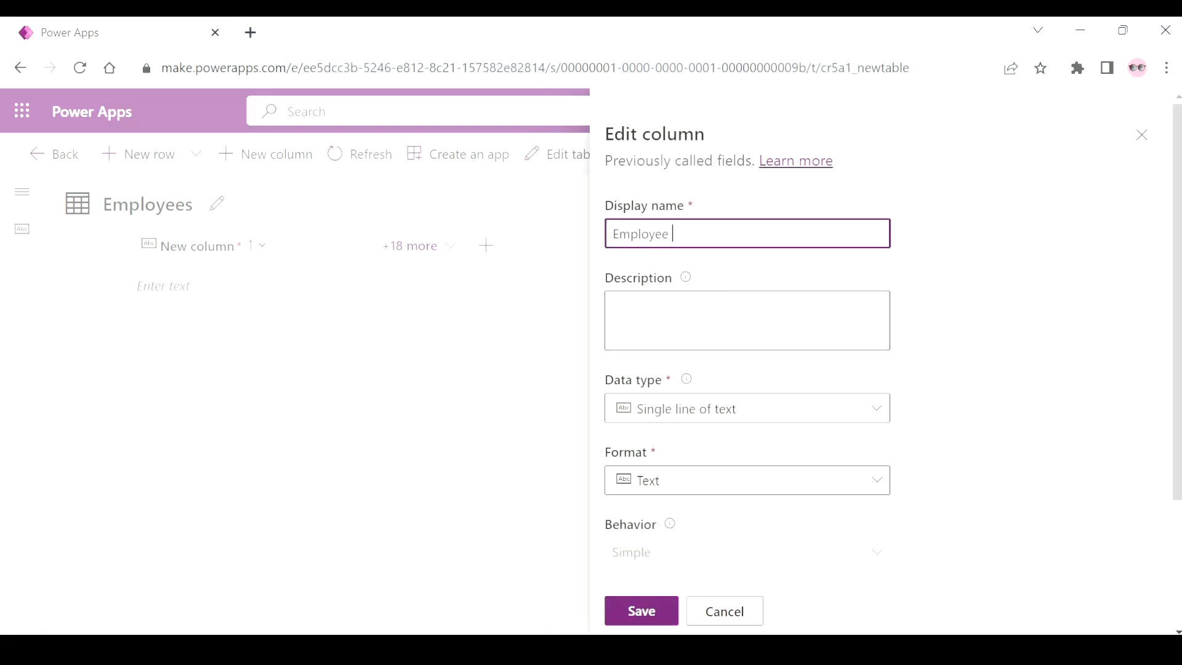
pyautogui.write('ID')
pyautogui.scroll(-3, 706, 521)
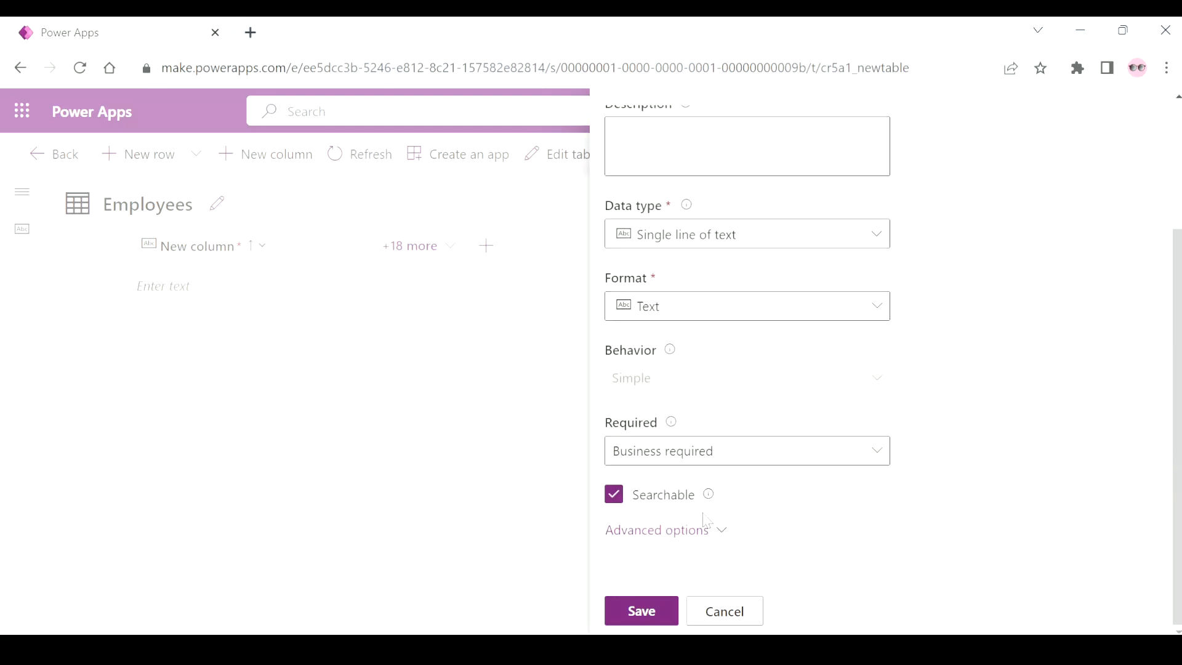
pyautogui.click(646, 609)
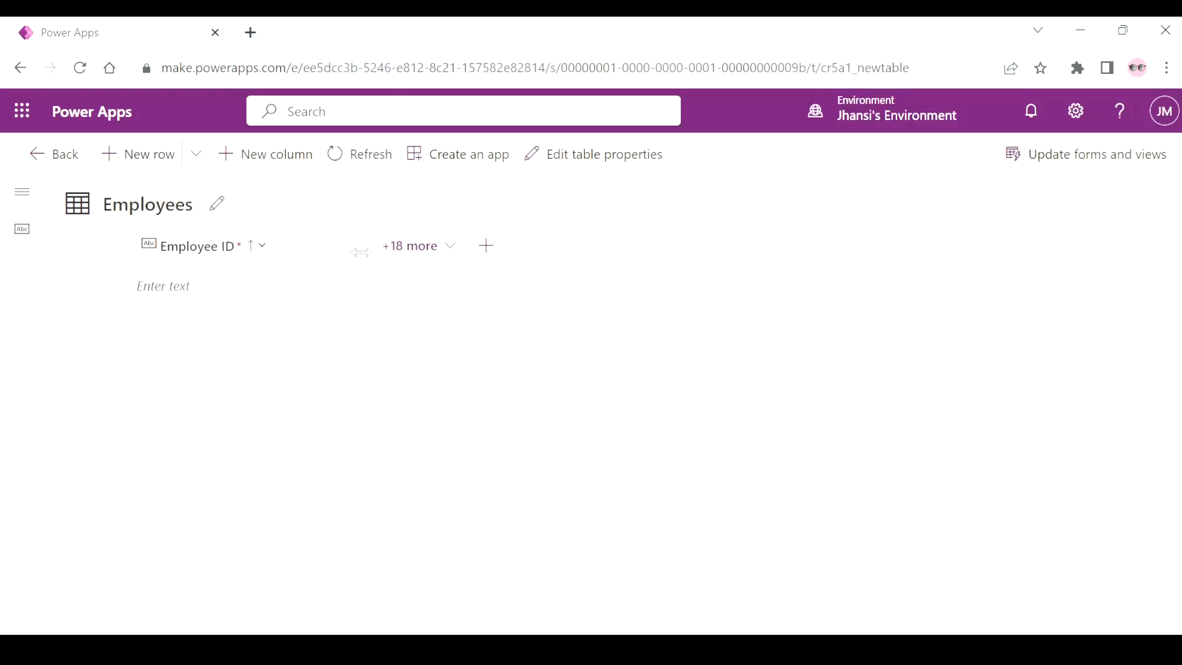
# Narrow the Employee ID column and start a new column with the display name Employee Name
pyautogui.moveTo(361, 252); pyautogui.dragTo(280, 264)
pyautogui.click(419, 256)
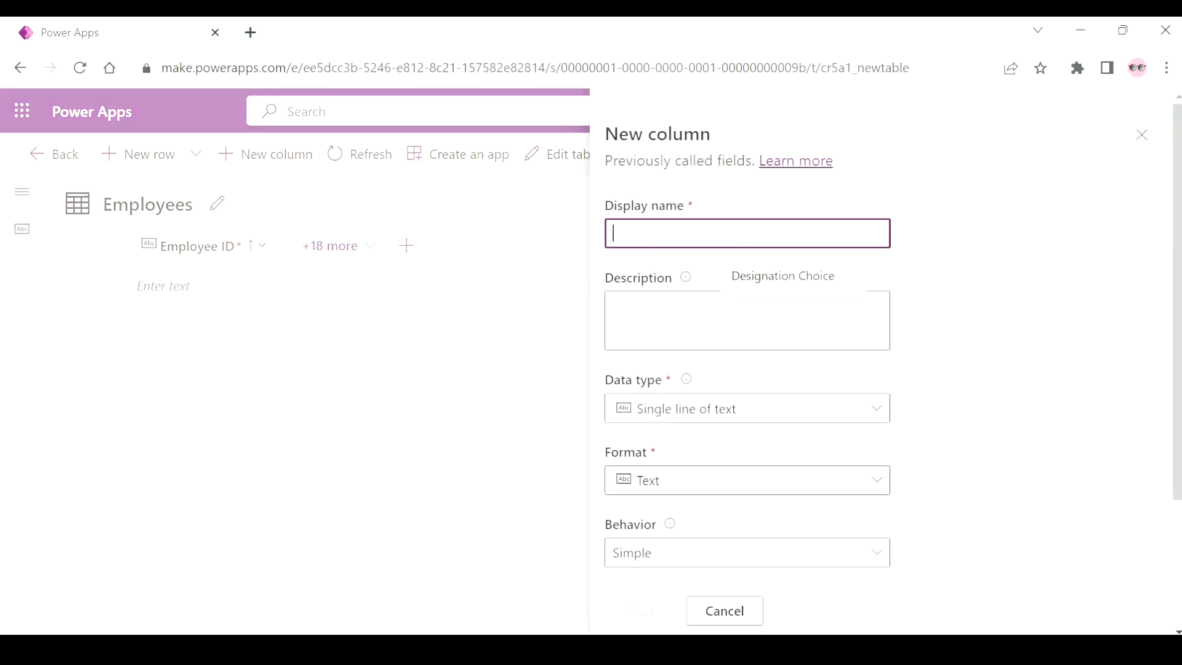
pyautogui.write('Employee Name')
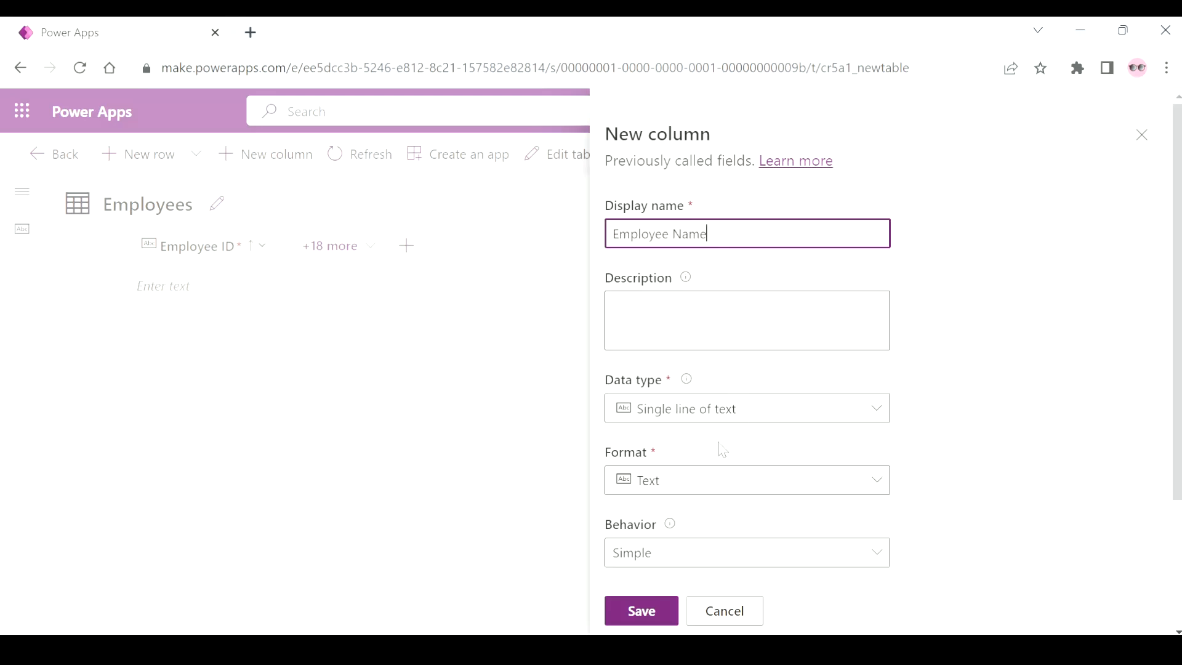
# Examine the data types available for the Employee Name column, including the single-line and multiple-line text formats
pyautogui.click(879, 423)
pyautogui.click(879, 422)
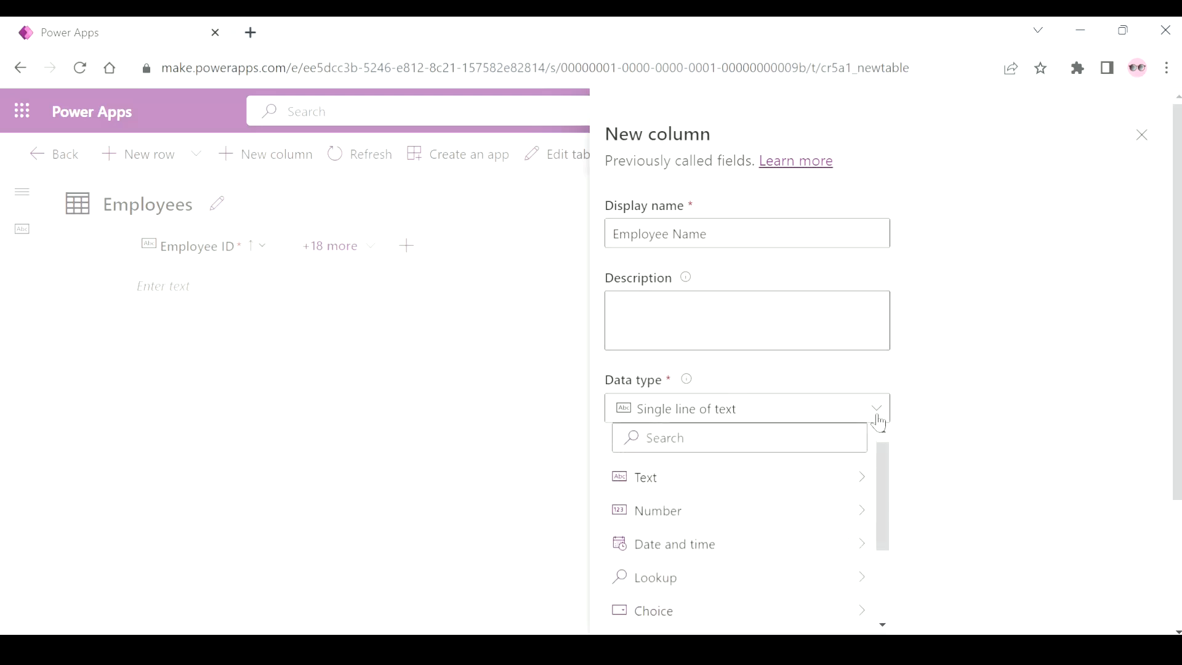
pyautogui.moveTo(860, 476)
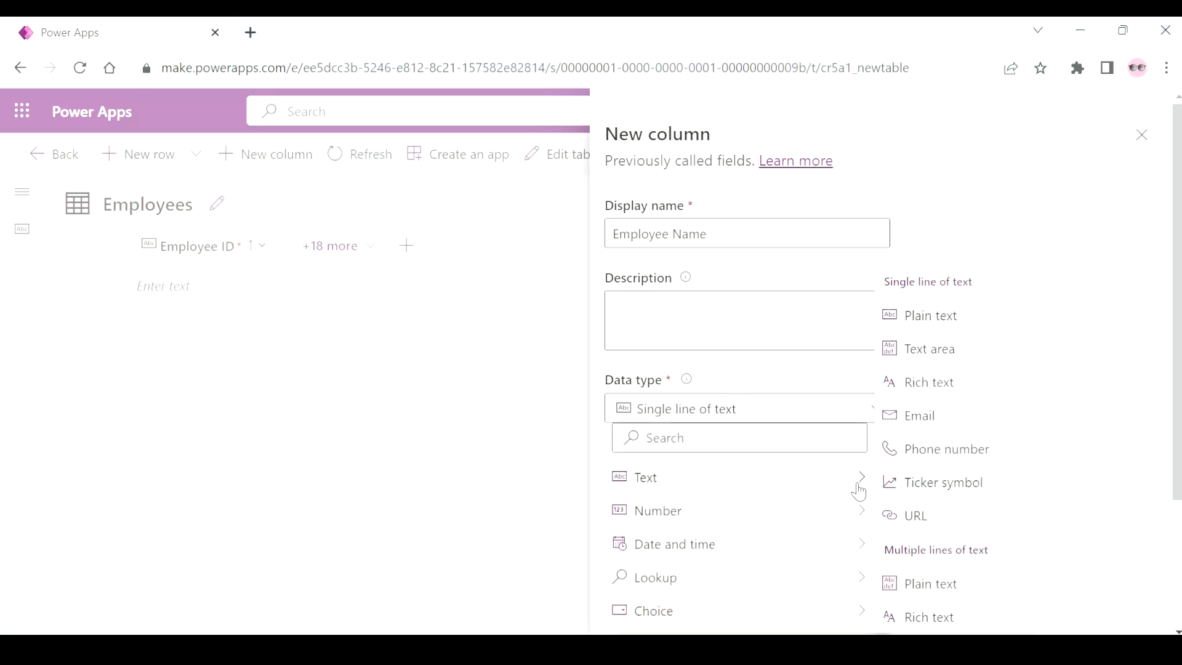
pyautogui.click(818, 364)
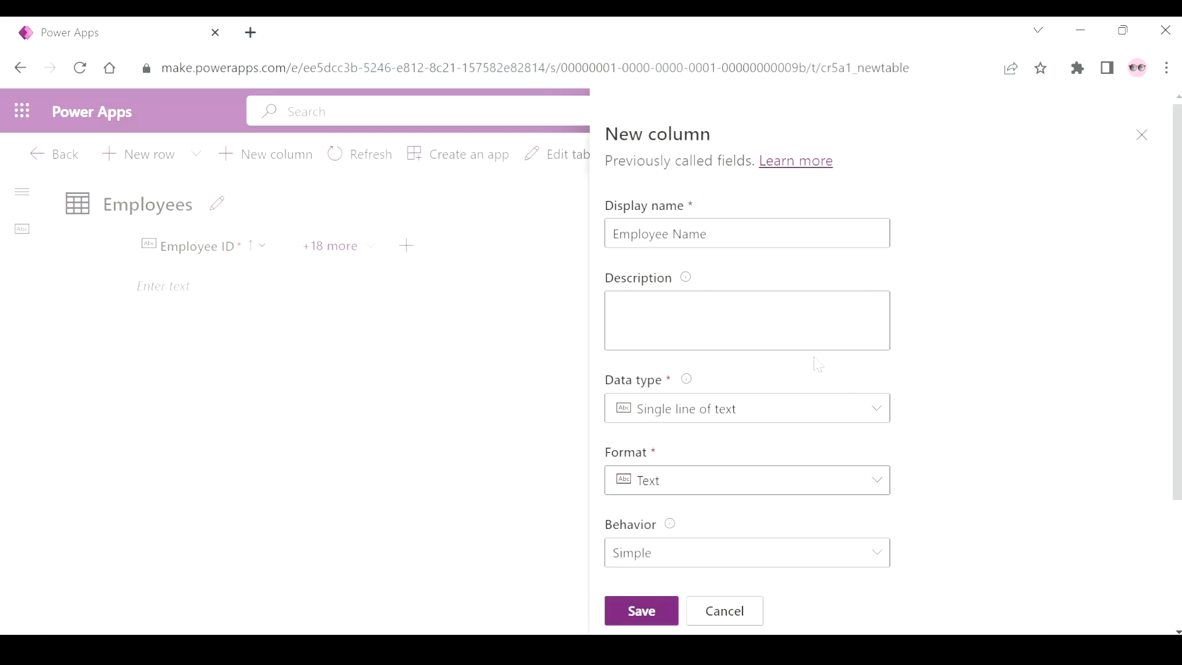
pyautogui.scroll(-3, 742, 464)
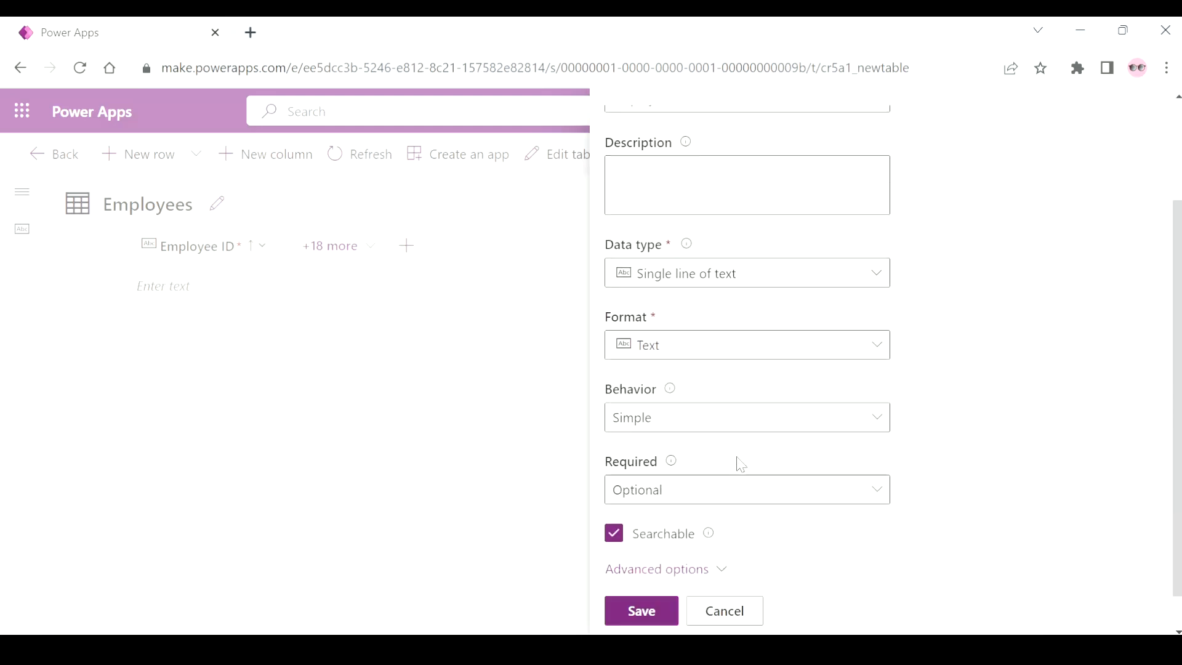
pyautogui.click(878, 284)
pyautogui.moveTo(855, 359)
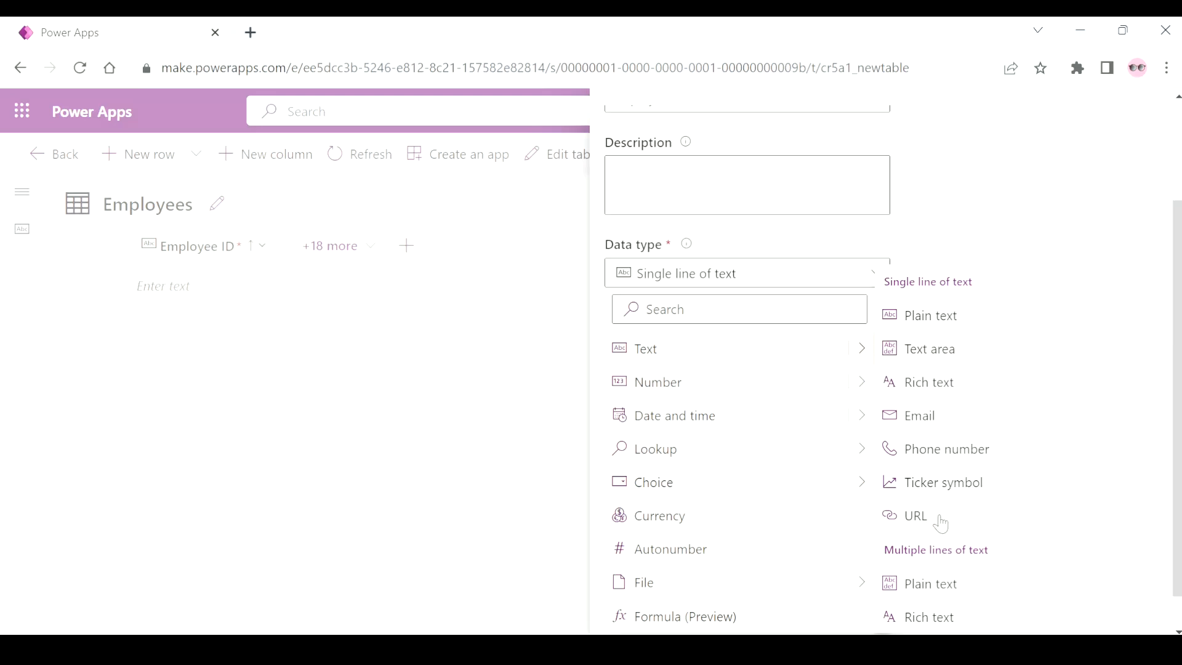
pyautogui.click(979, 243)
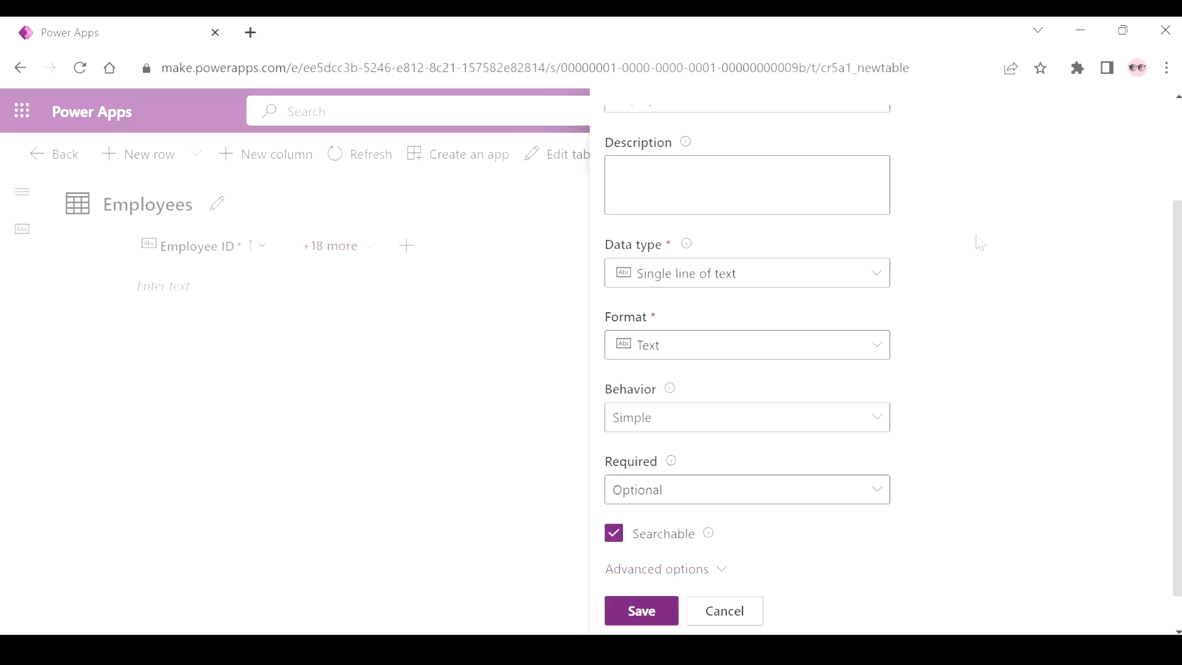
# Set the Employee Name column's requirement to Business required
pyautogui.click(672, 491)
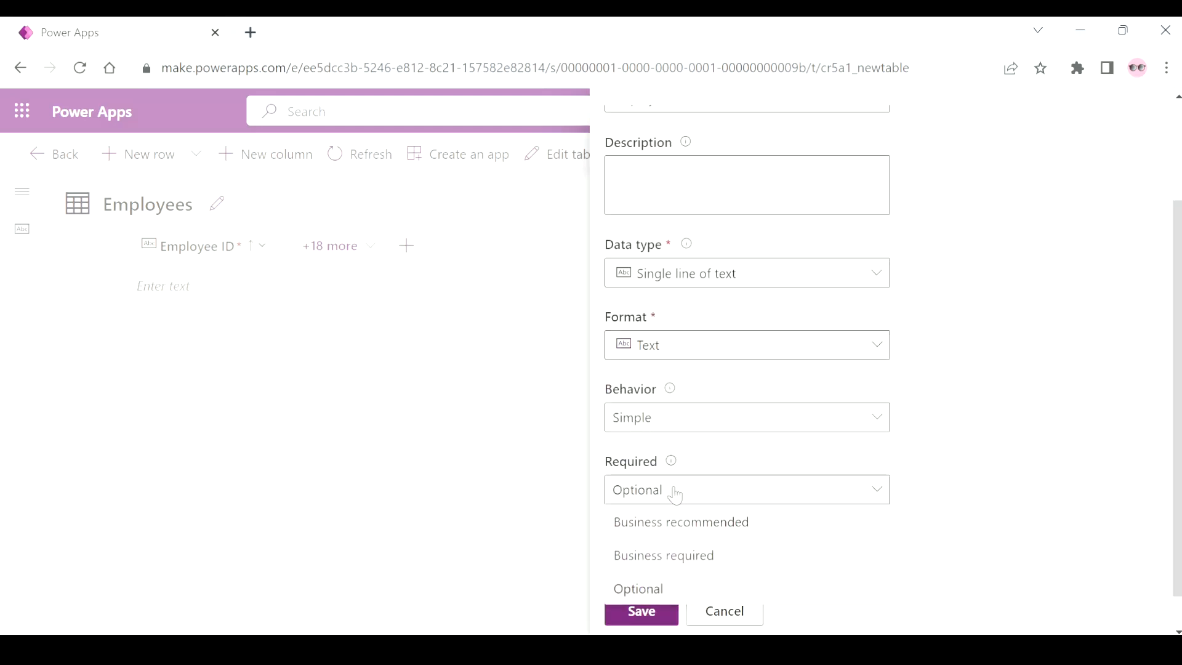
pyautogui.scroll(-1, 675, 494)
pyautogui.click(669, 453)
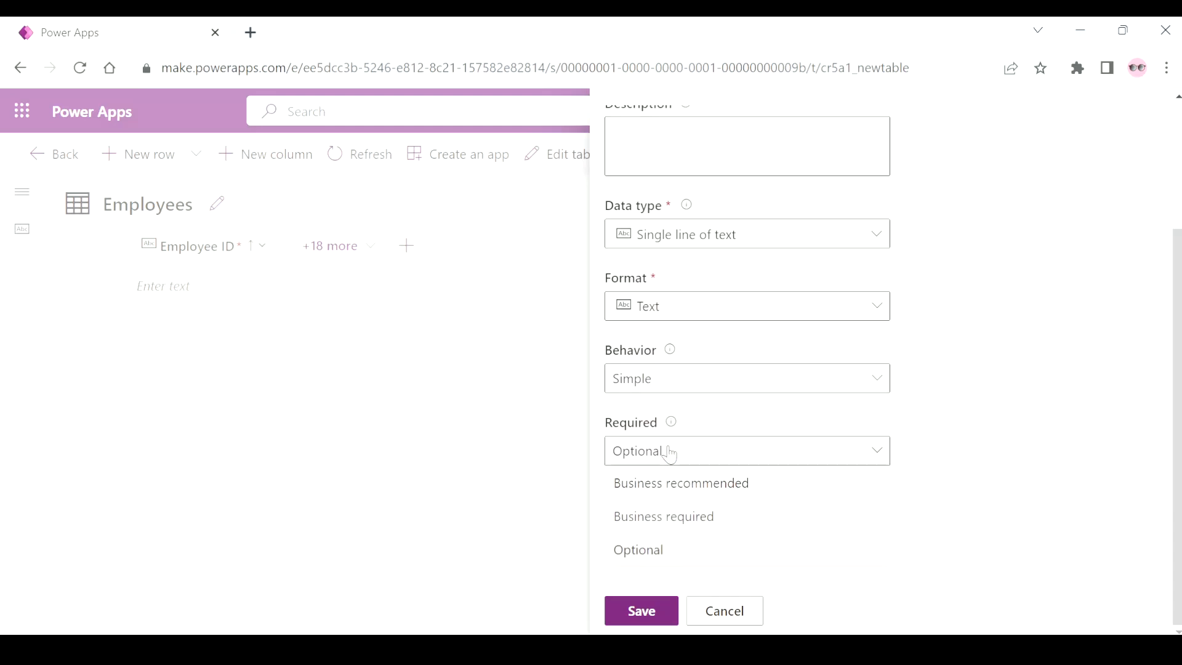
pyautogui.click(686, 517)
# Try a maximum character count of 100000 in the Employee Name column's advanced options
pyautogui.click(670, 538)
pyautogui.scroll(-3, 671, 545)
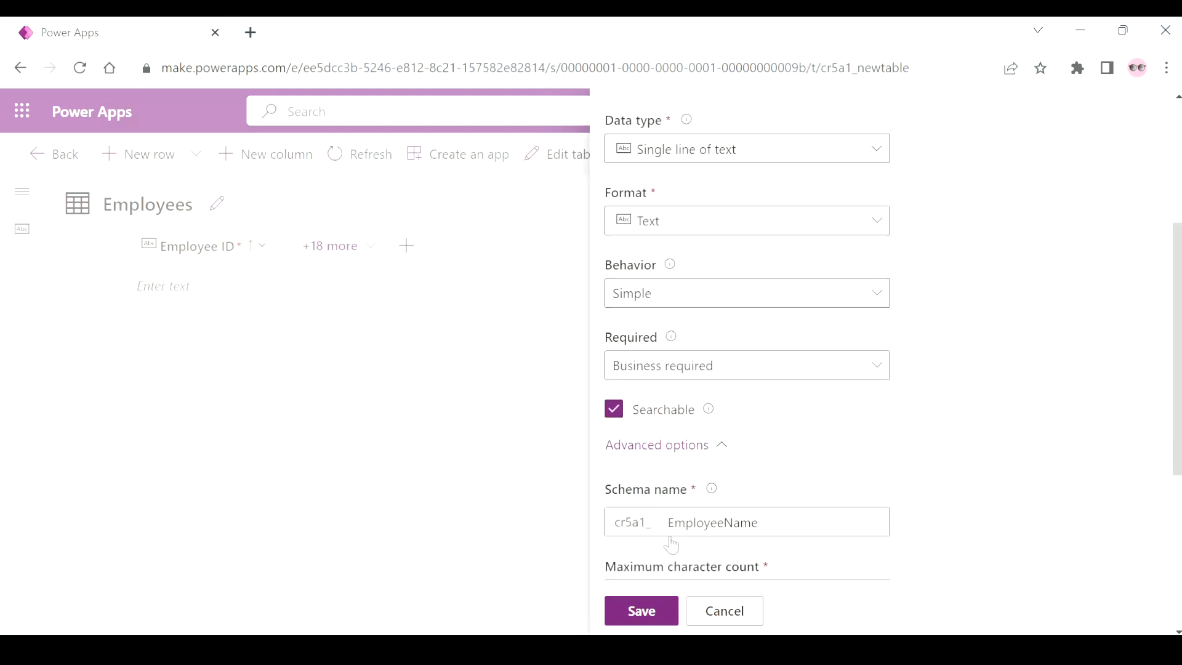
pyautogui.scroll(-2, 674, 543)
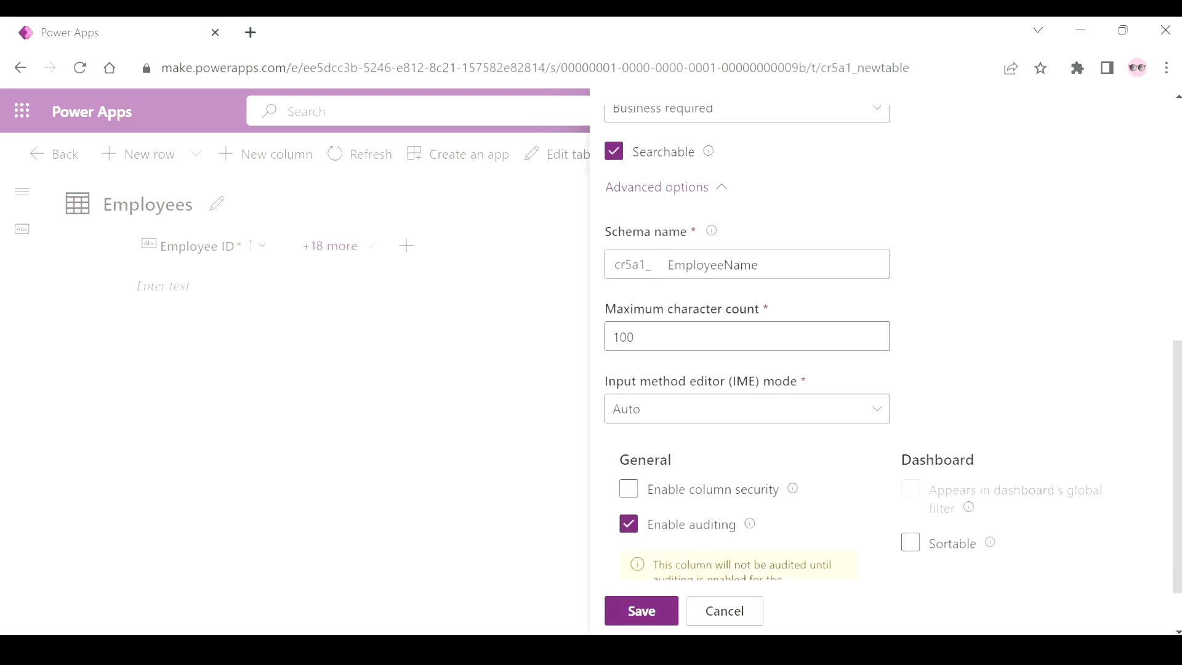
pyautogui.click(635, 337)
pyautogui.press('BackSpace')
pyautogui.press('BackSpace')
pyautogui.press('BackSpace')
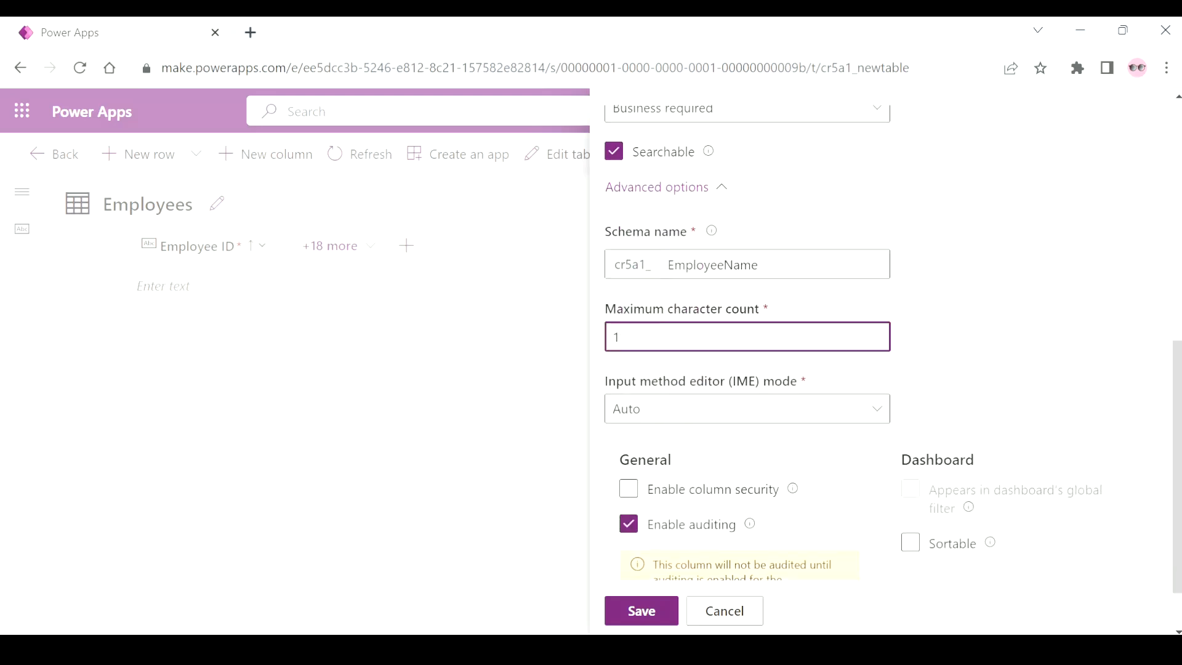
pyautogui.write('100000')
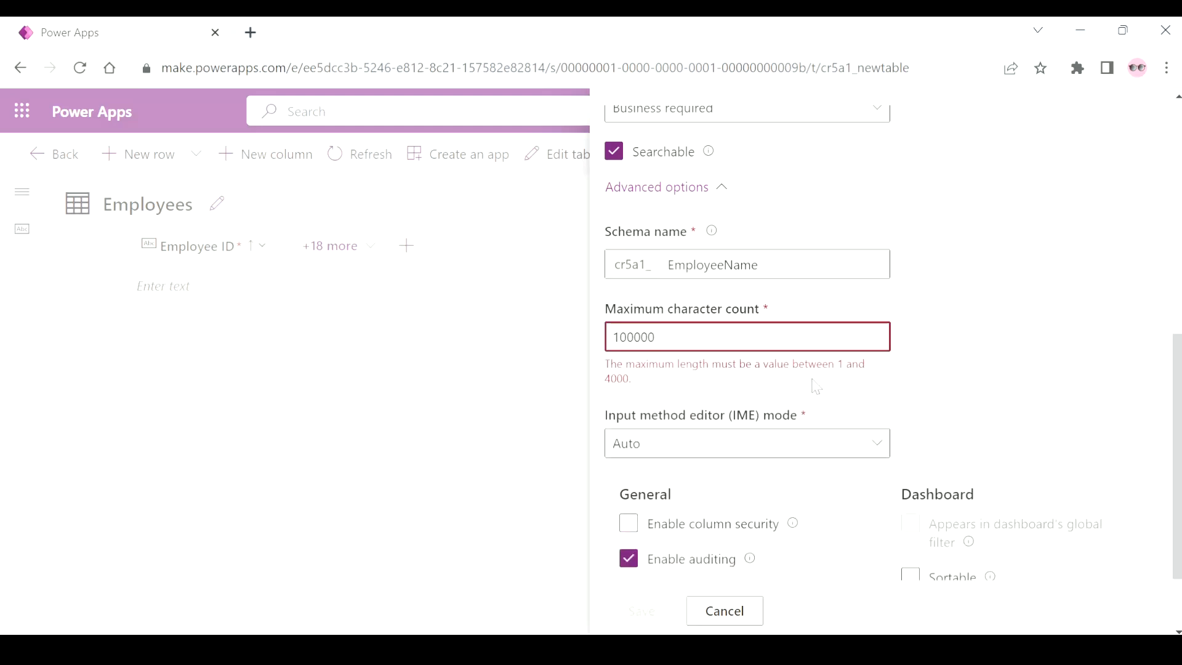
# Set the maximum character count to 100 and save the Employee Name column
pyautogui.press('BackSpace')
pyautogui.press('BackSpace')
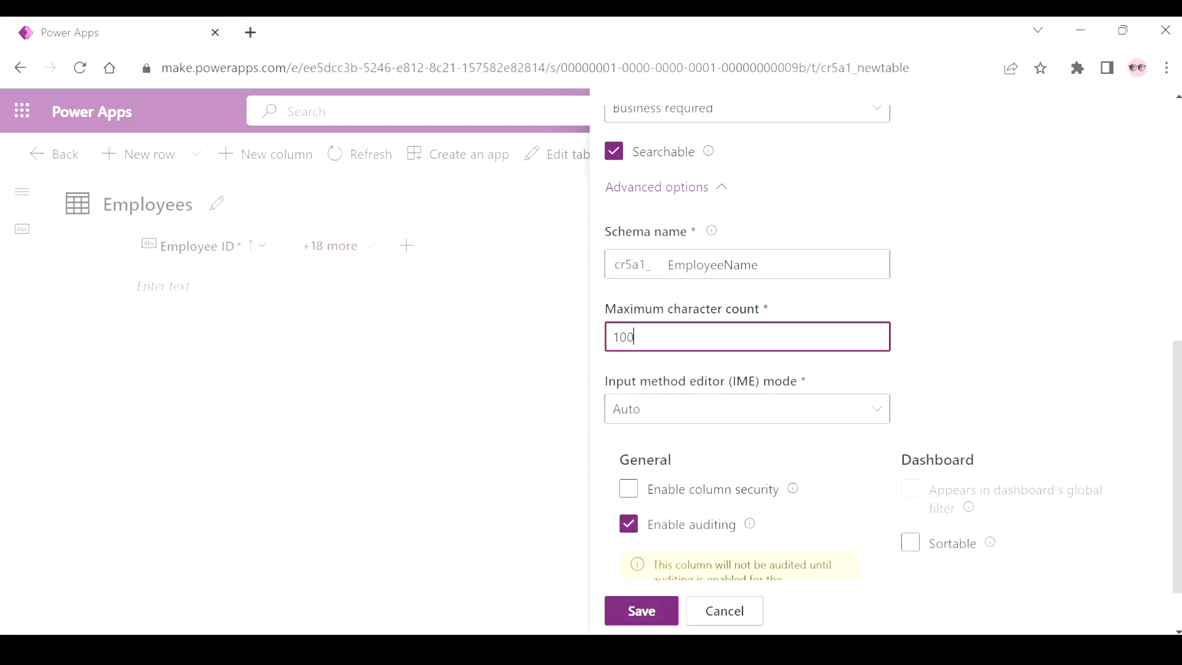
pyautogui.scroll(-1, 759, 560)
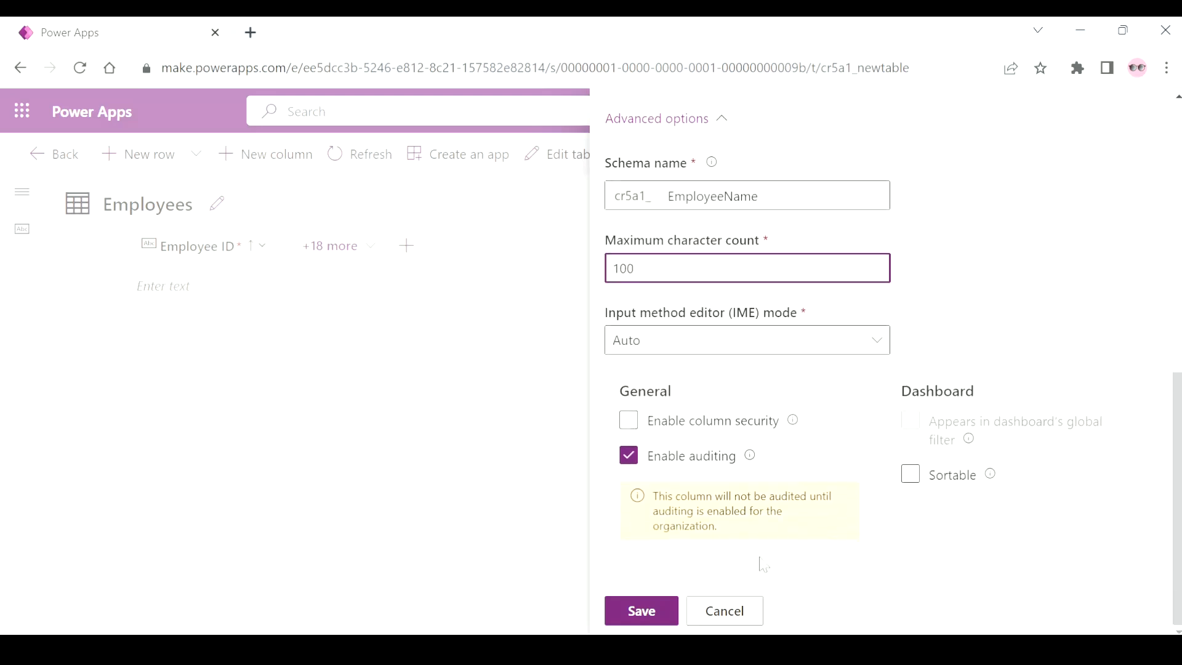
pyautogui.click(643, 612)
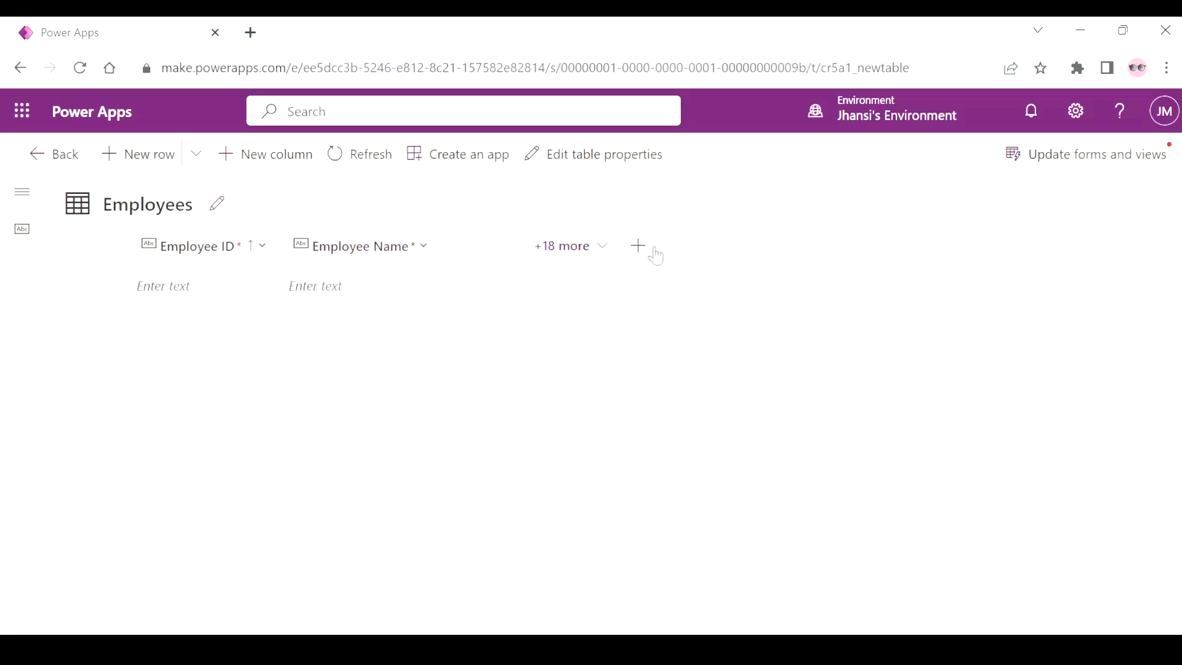
# Start a new column with the display name Employee Designation Choice and set its data type to Choice
pyautogui.click(654, 250)
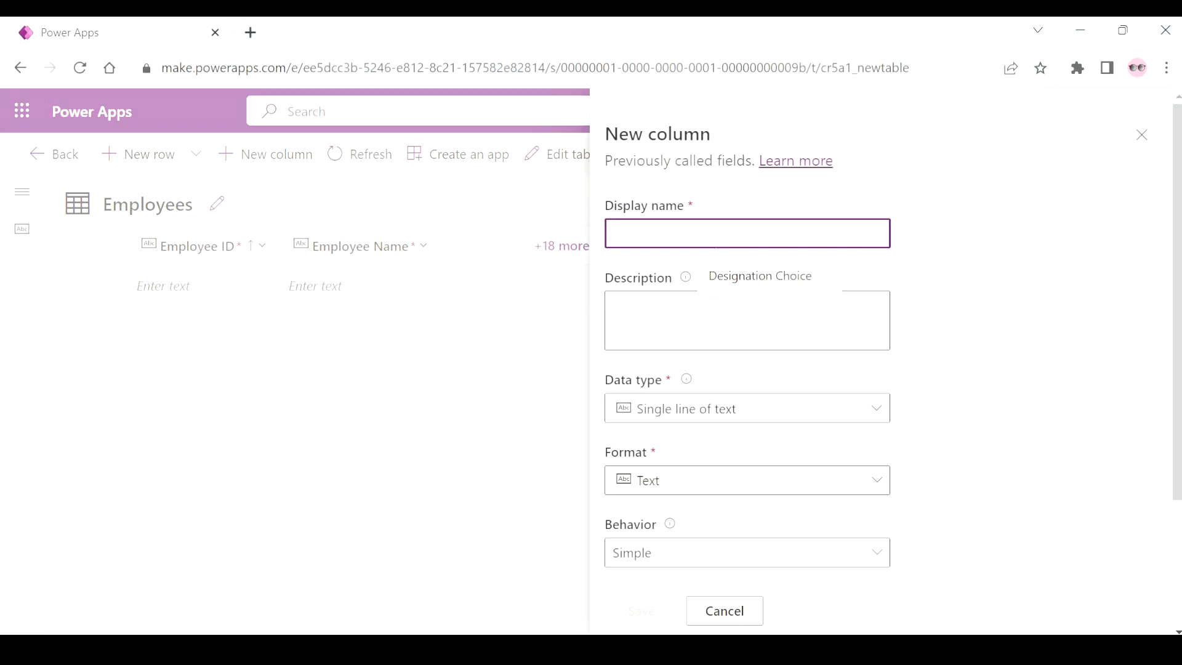
pyautogui.write('Empl')
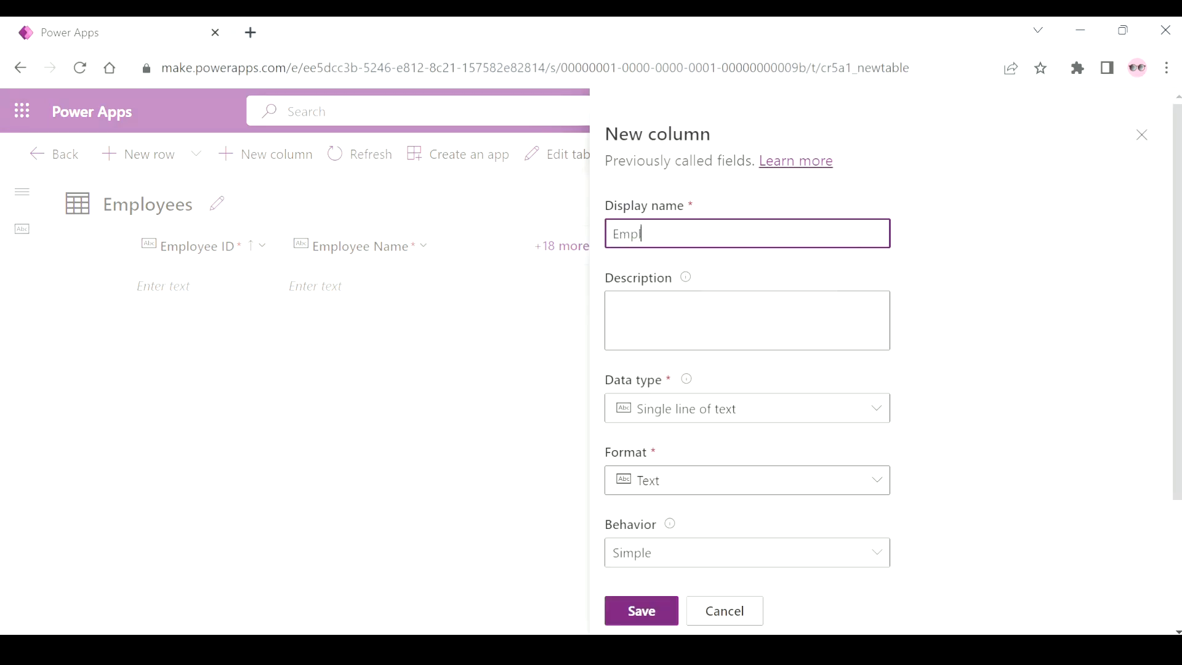
pyautogui.write('oyee Designation Choice')
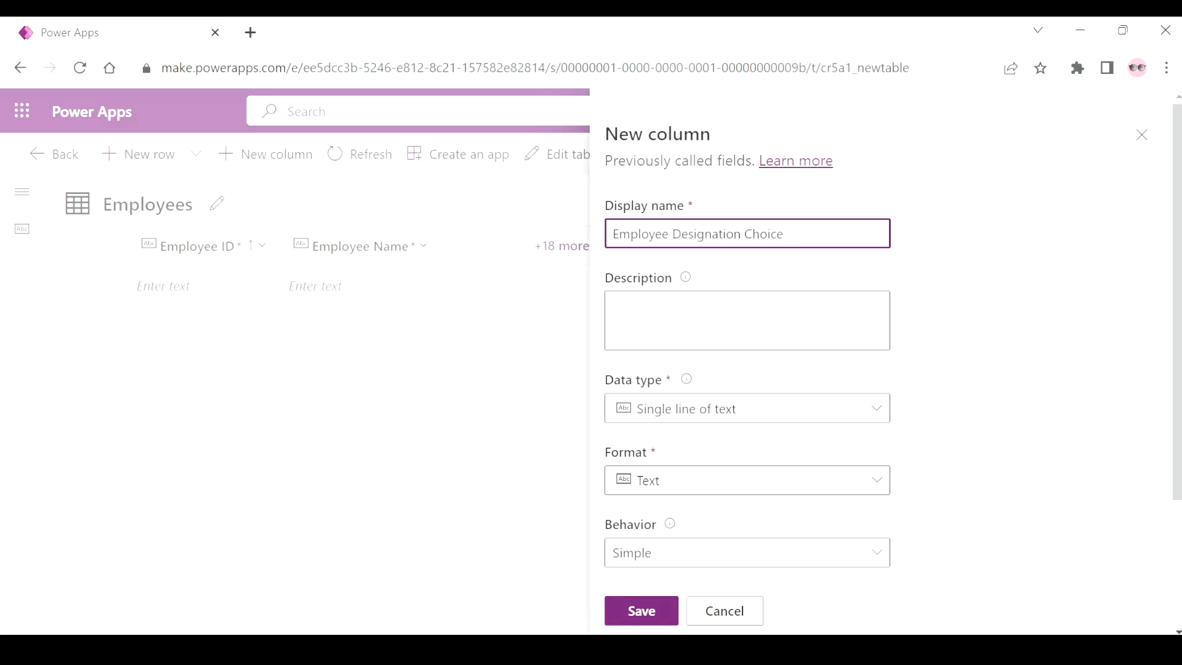
pyautogui.click(873, 416)
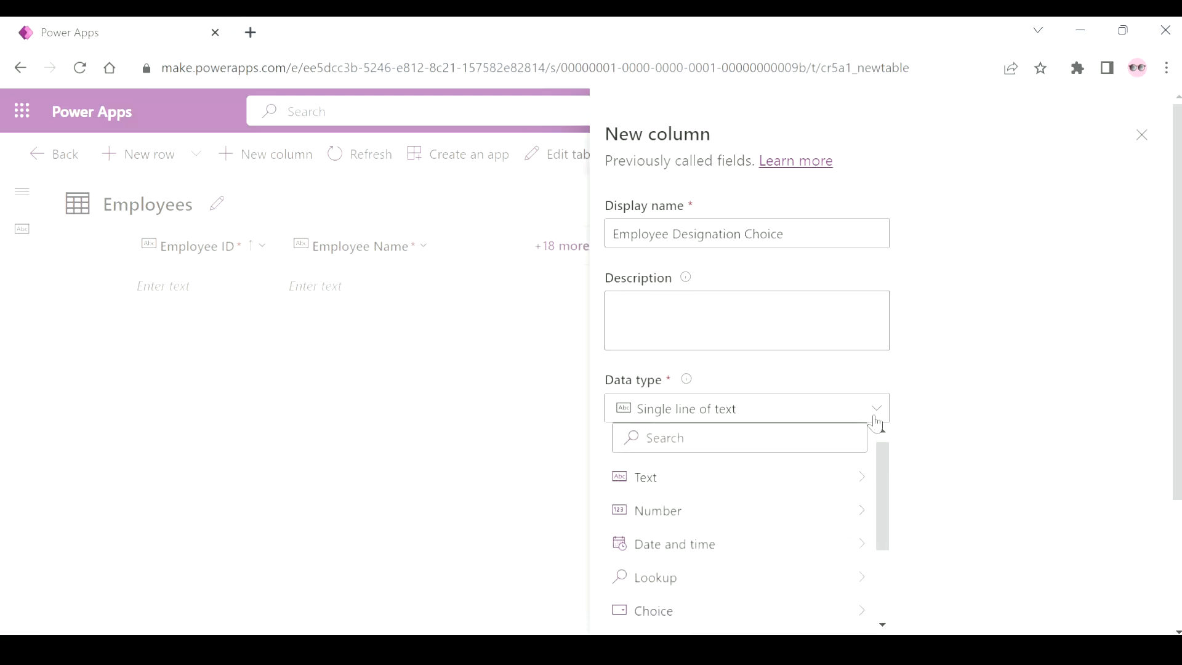
pyautogui.scroll(-2, 874, 421)
pyautogui.scroll(-1, 875, 423)
pyautogui.click(882, 240)
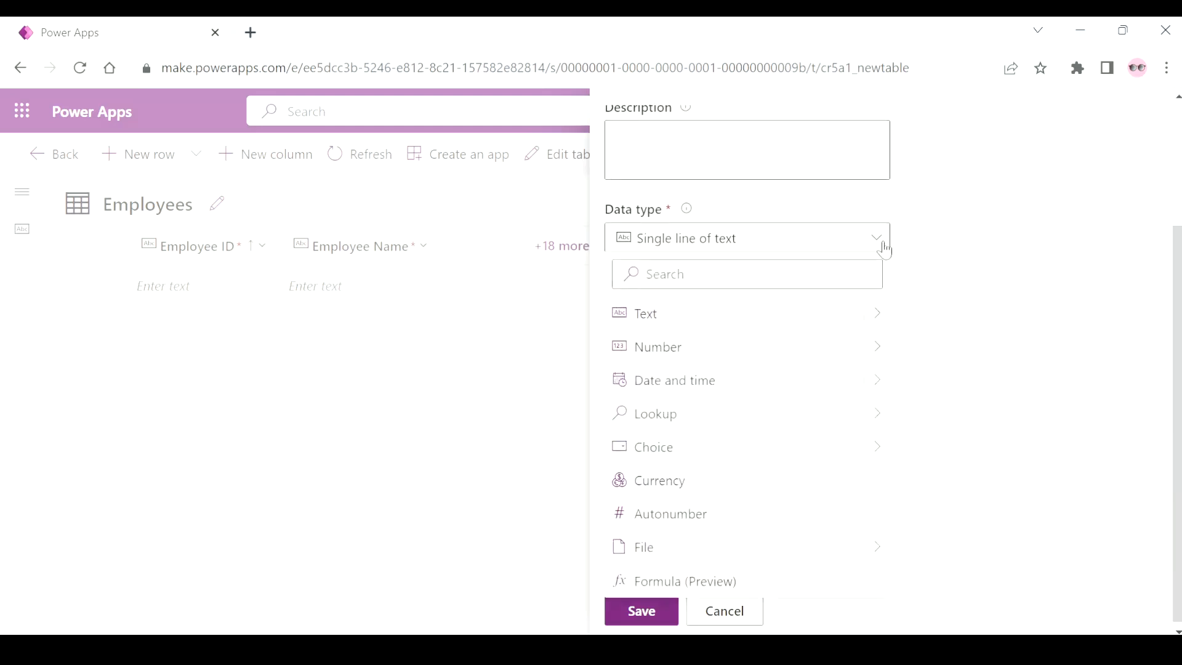
pyautogui.moveTo(882, 457)
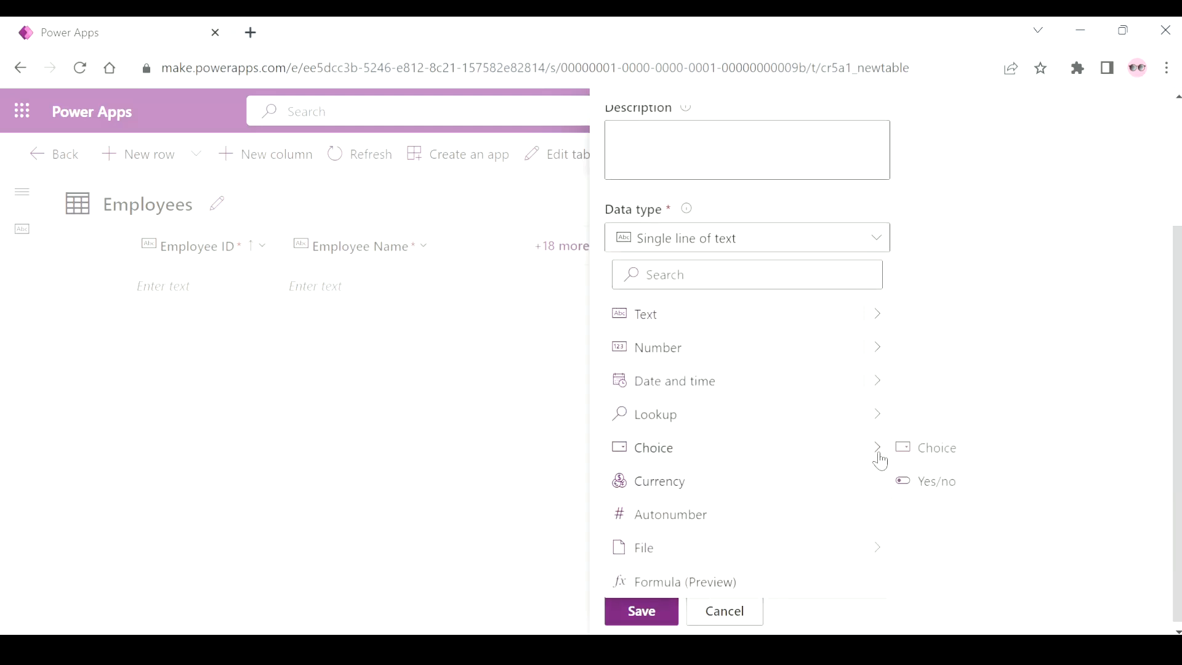
pyautogui.click(933, 459)
# Start a new global choice for the column with the display name Employee Designation Choice
pyautogui.scroll(-2, 827, 502)
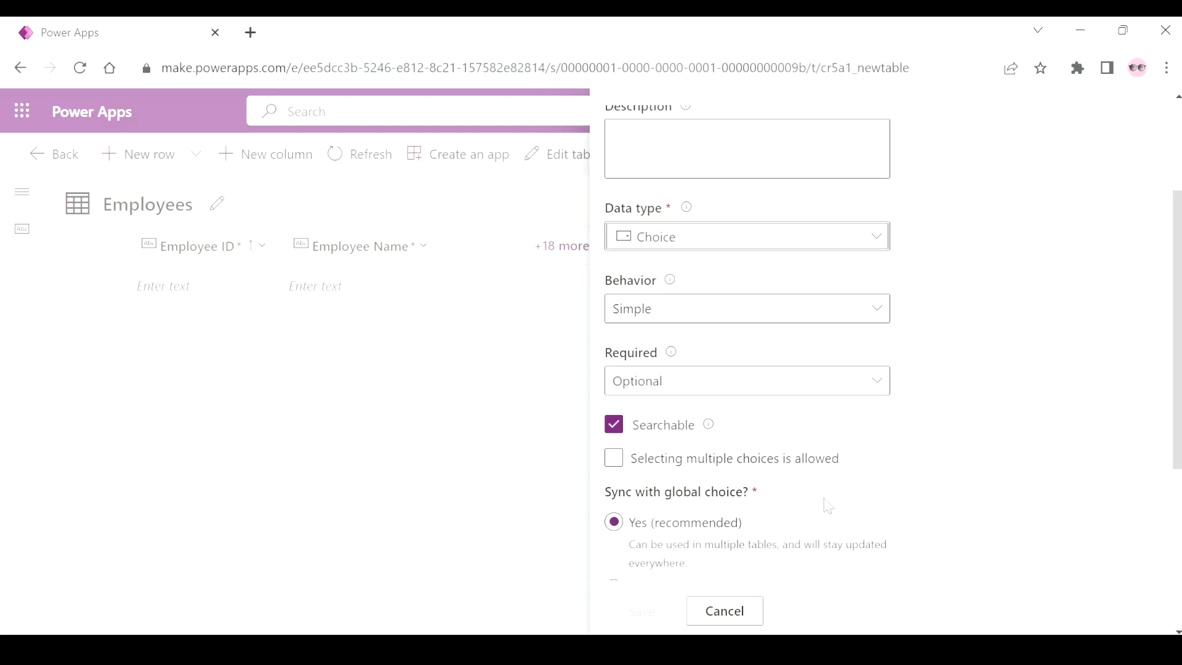
pyautogui.scroll(2, 826, 506)
pyautogui.scroll(-2, 826, 506)
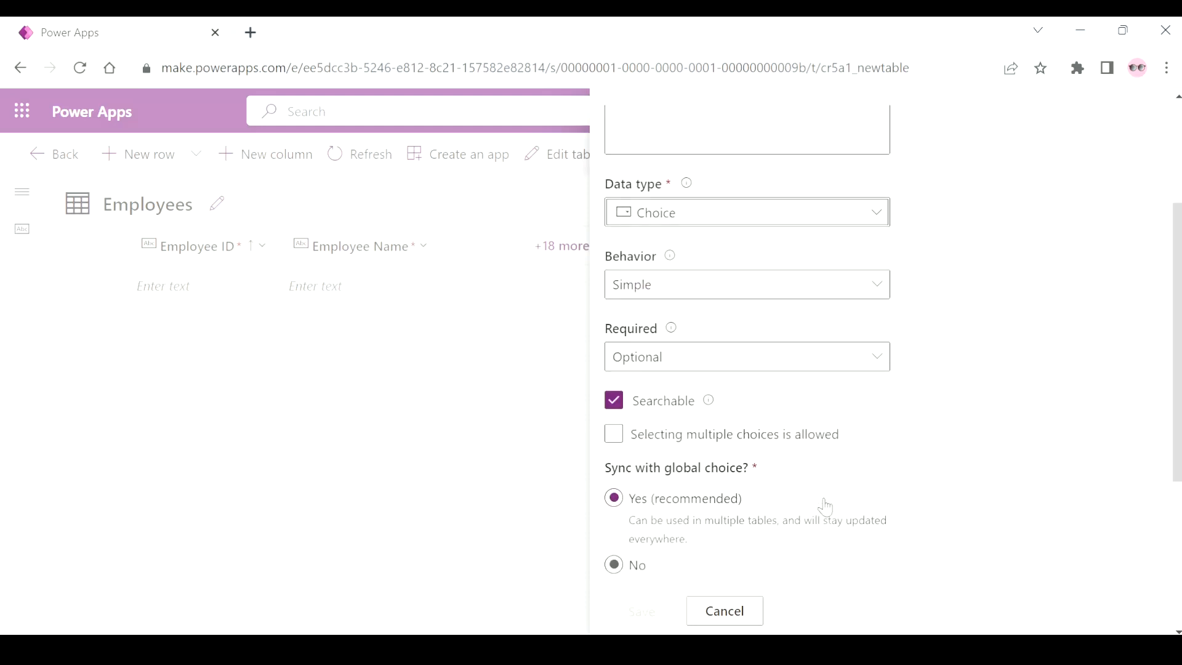
pyautogui.scroll(-3, 825, 506)
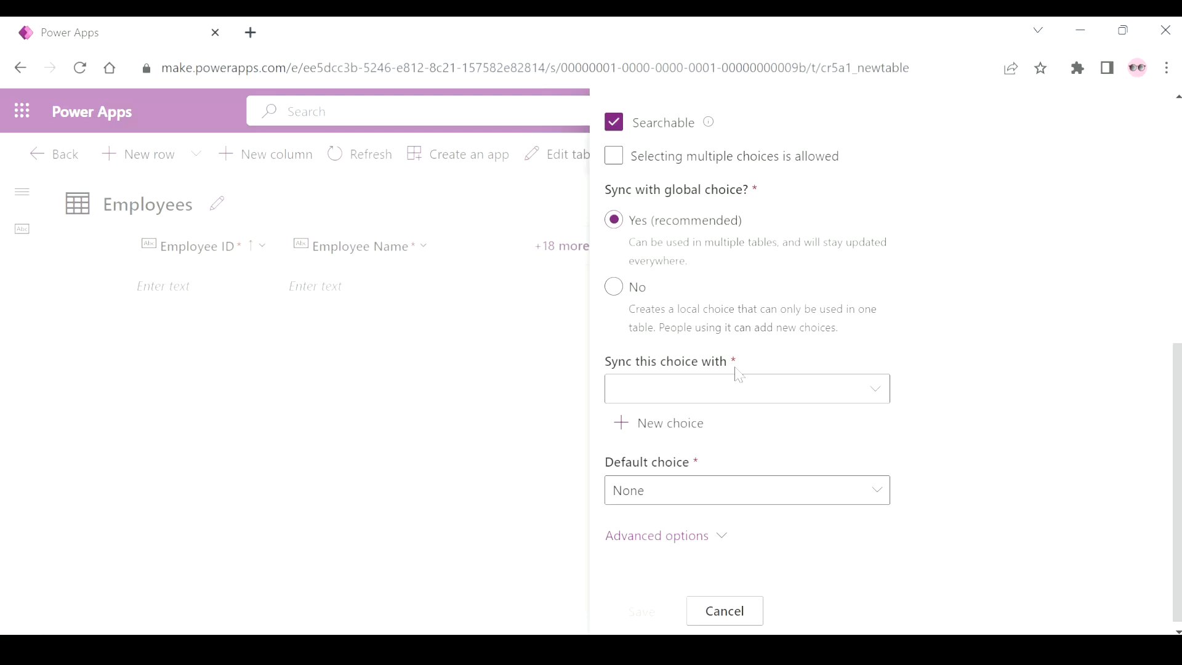
pyautogui.click(670, 426)
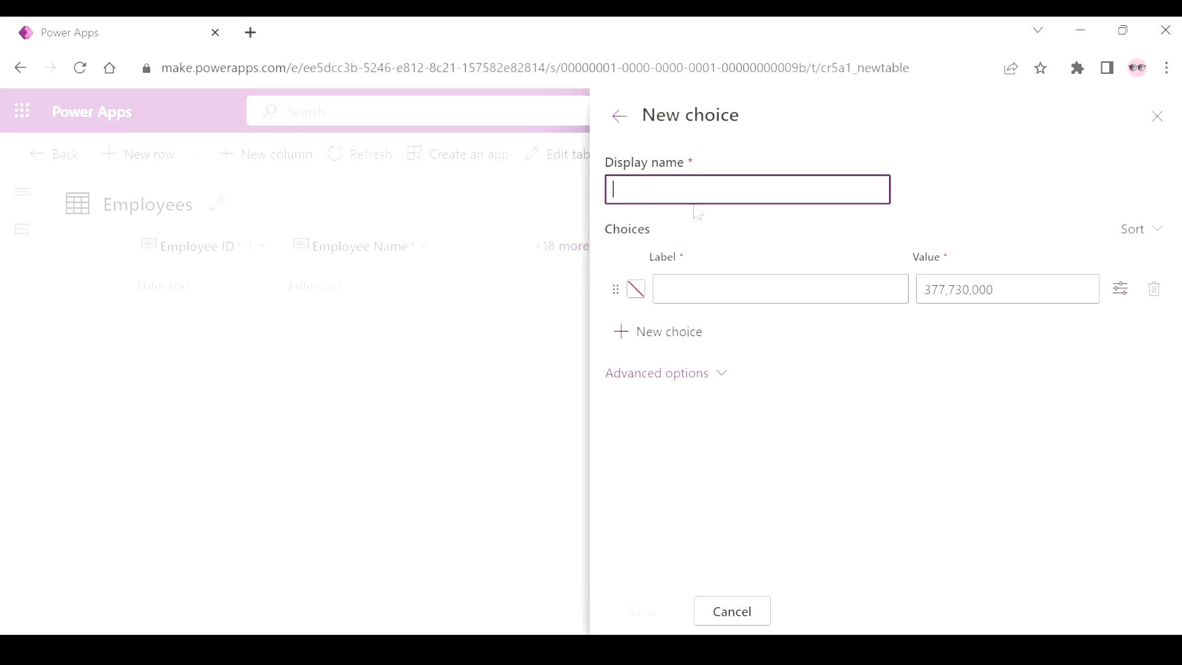
pyautogui.write('Employee Designa')
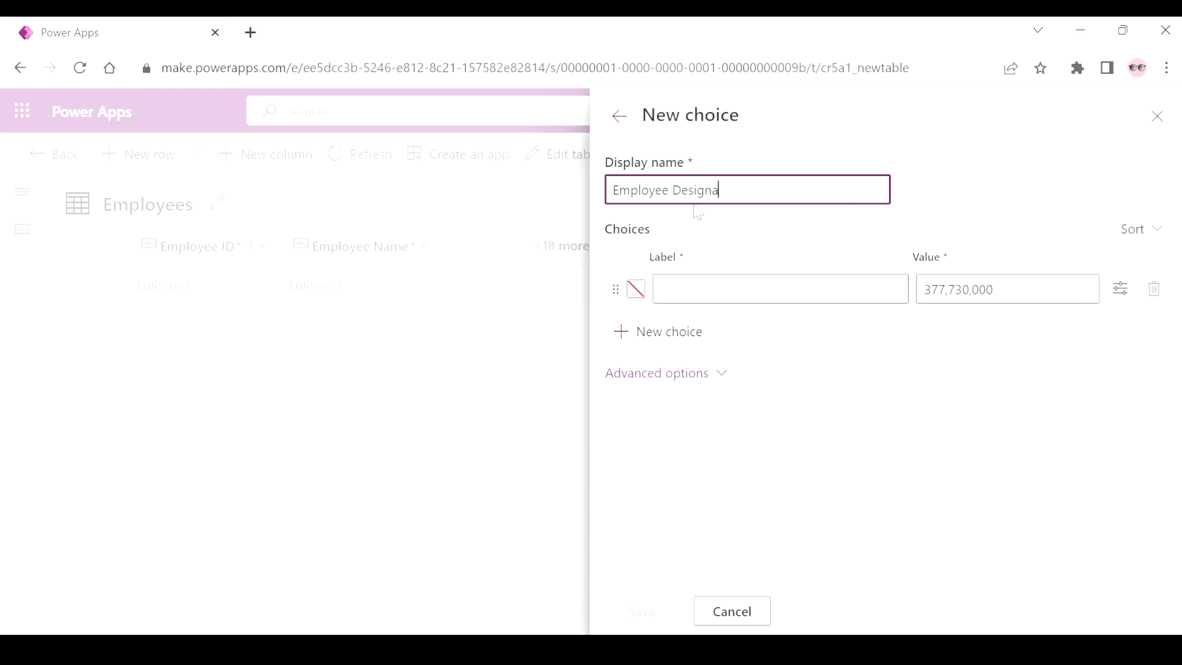
pyautogui.write('tion Choice')
pyautogui.press('Tab')
# Label the first two options of the new choice Executive and Manager
pyautogui.click(750, 289)
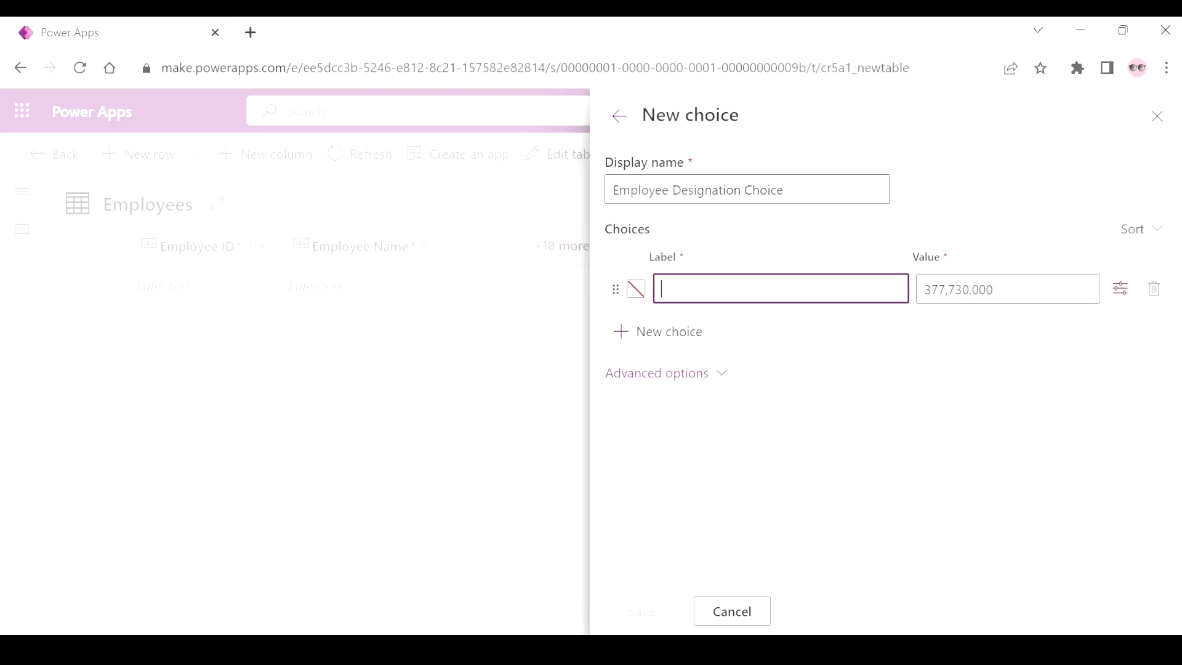
pyautogui.write('Executive')
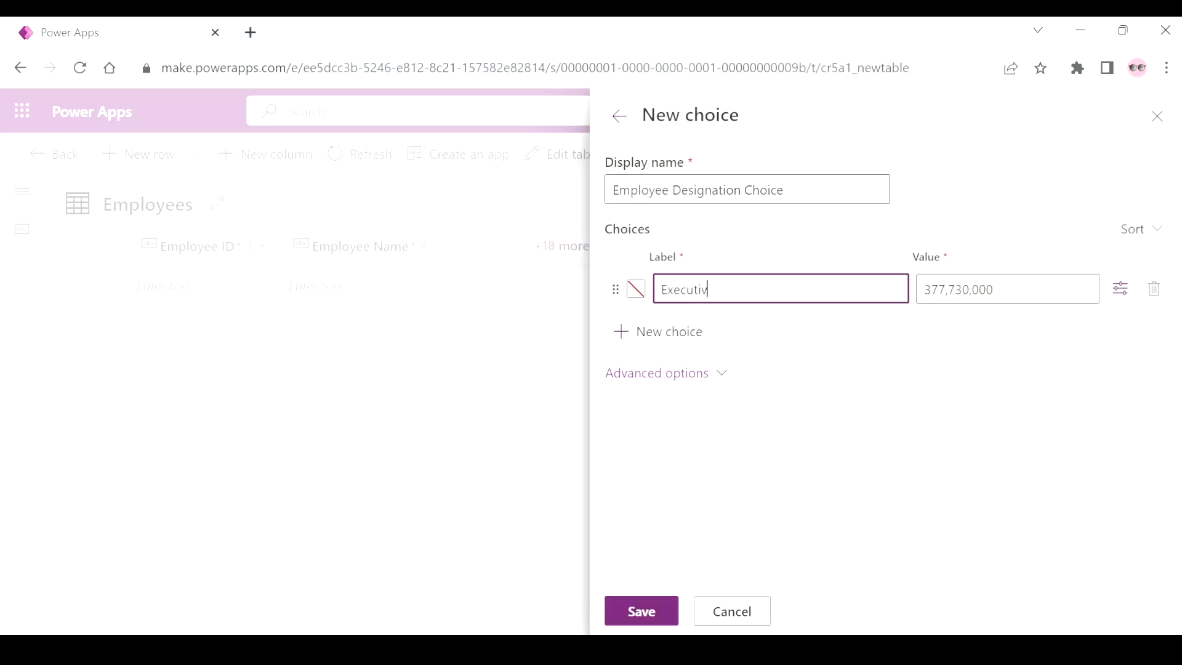
pyautogui.click(653, 335)
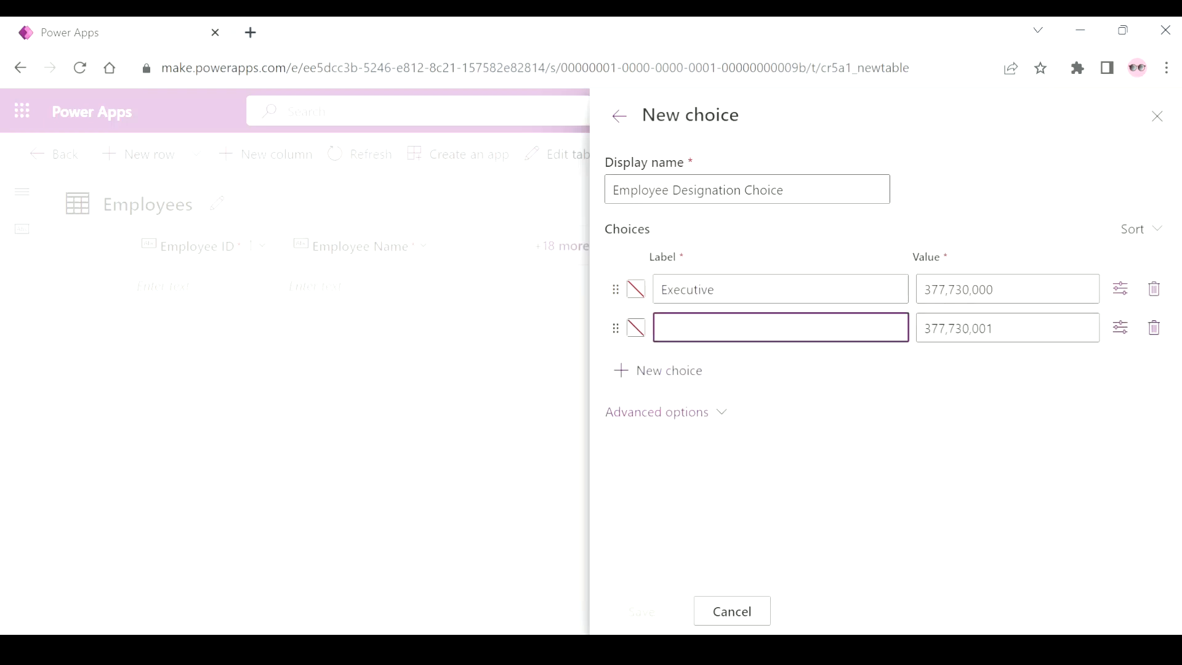
pyautogui.write('Mabnag')
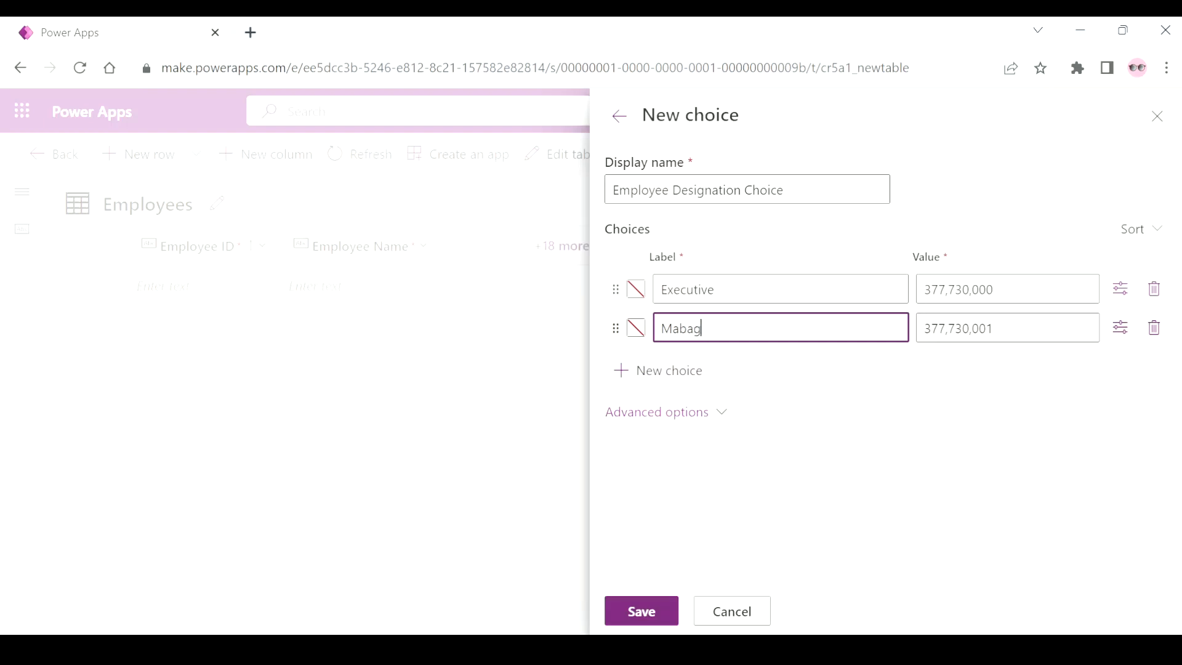
pyautogui.press('BackSpace')
pyautogui.press('BackSpace')
pyautogui.write('nag')
pyautogui.press('BackSpace')
pyautogui.press('BackSpace')
pyautogui.press('BackSpace')
pyautogui.press('BackSpace')
pyautogui.write('nager')
# Add a third option labelled Partner and save the global choice
pyautogui.click(660, 372)
pyautogui.write('Par')
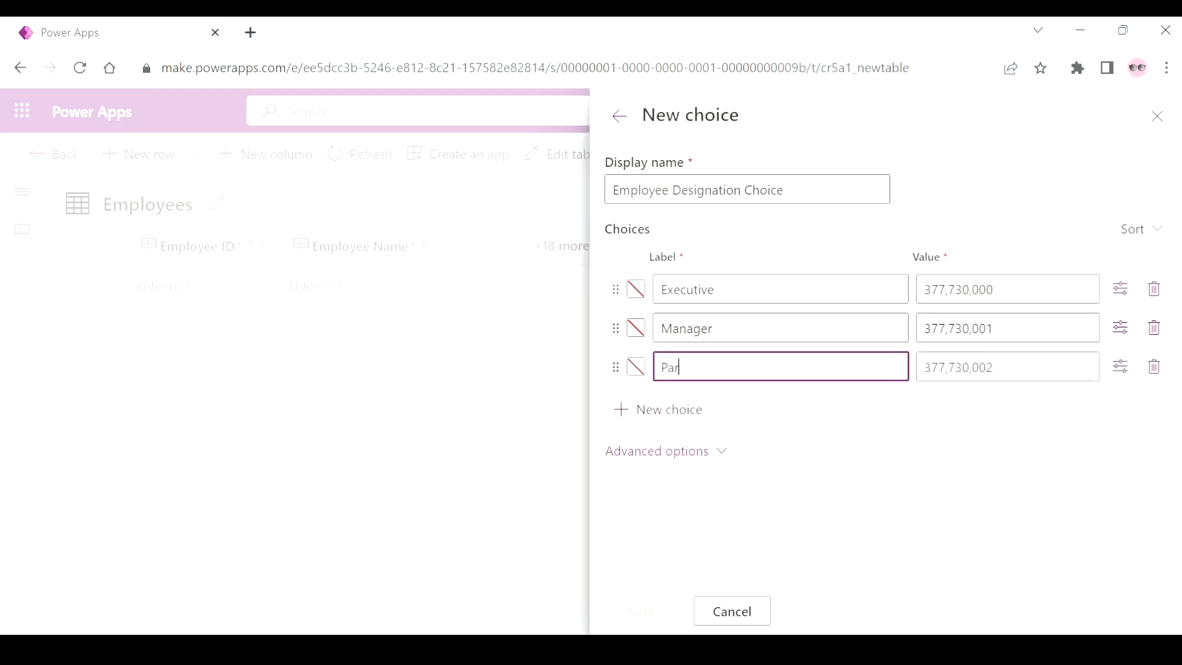
pyautogui.write('tner')
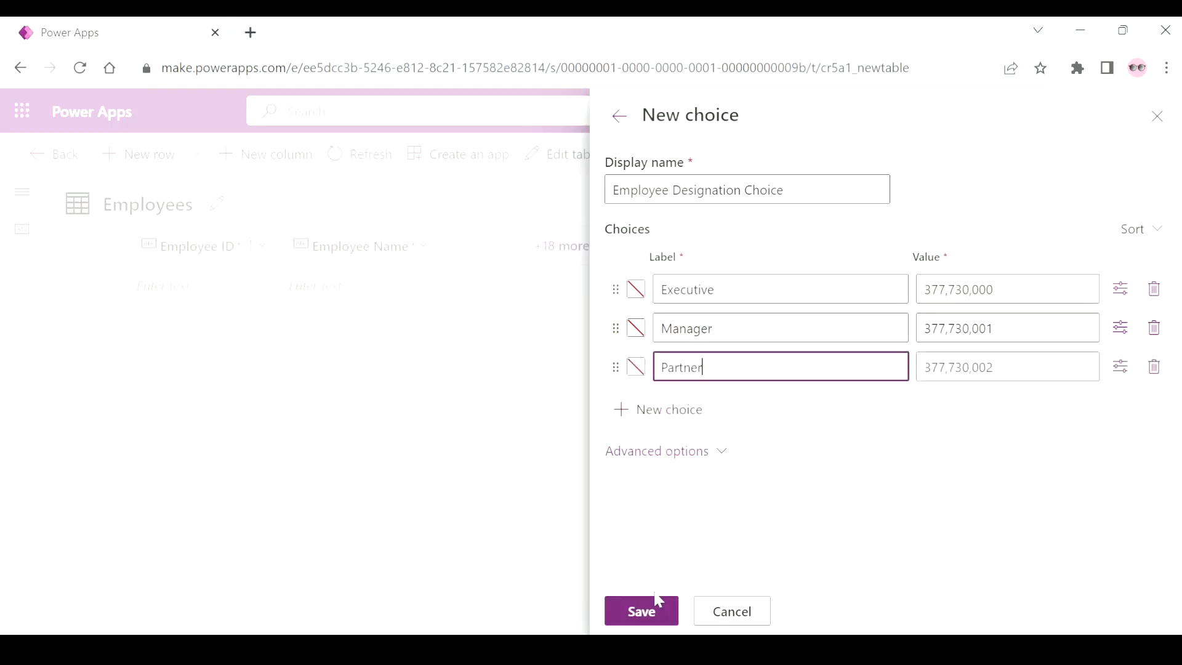
pyautogui.click(639, 618)
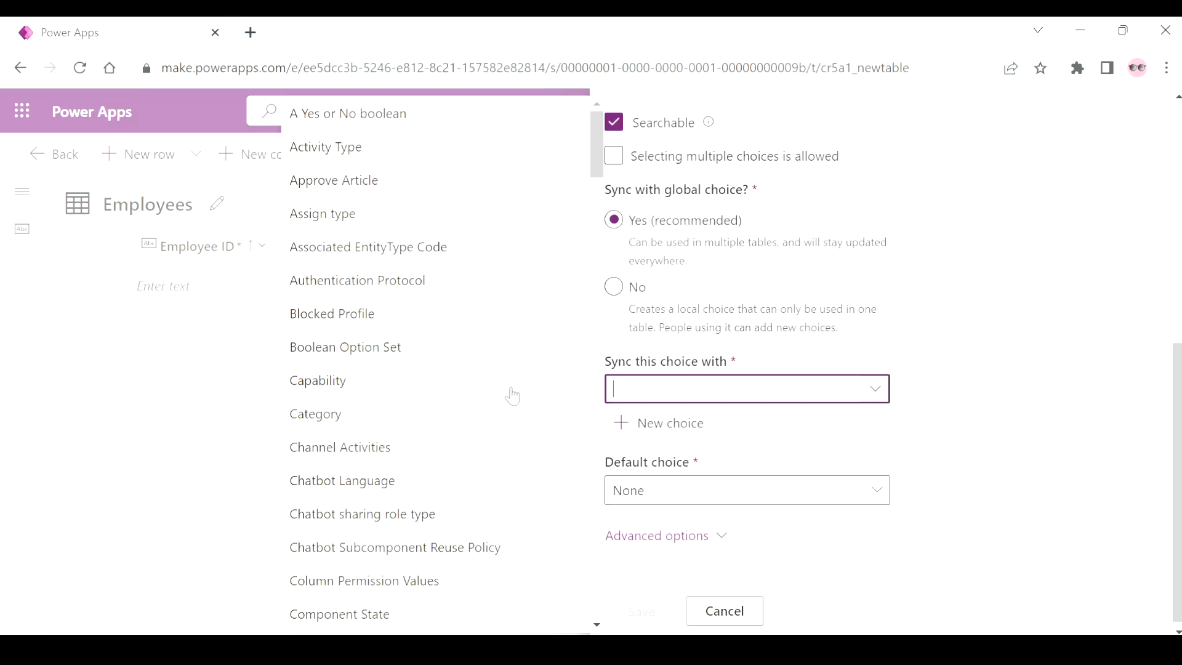
# Sync the new column with the Employee Designation Choice global choice and save the column
pyautogui.write('em')
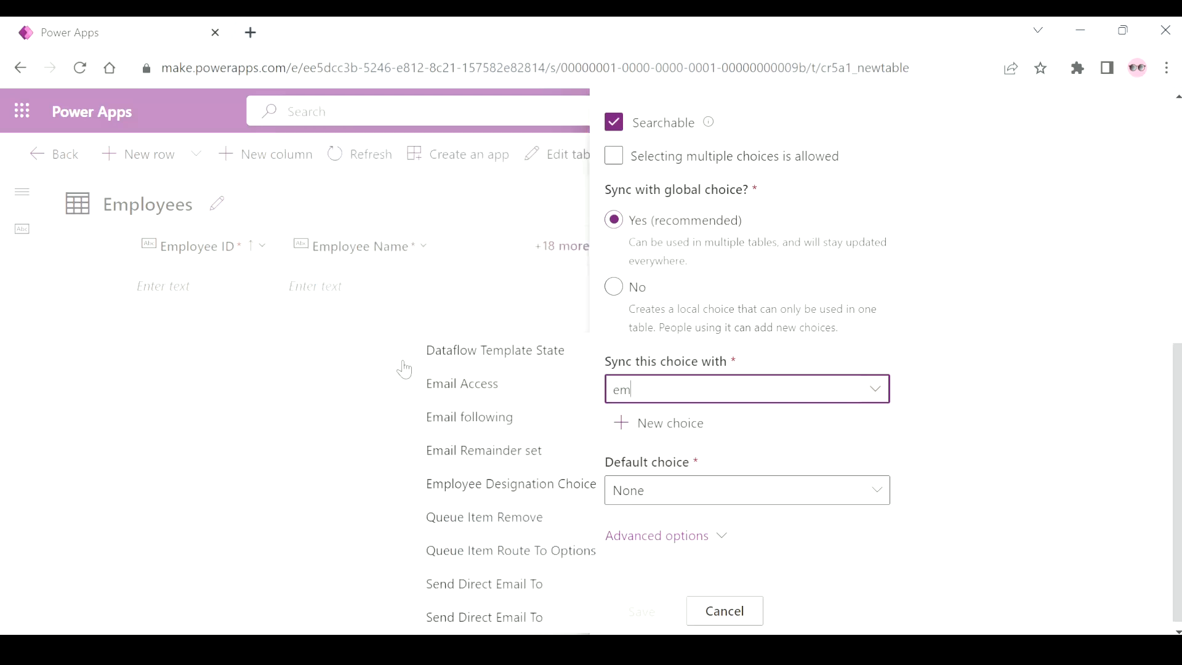
pyautogui.click(517, 486)
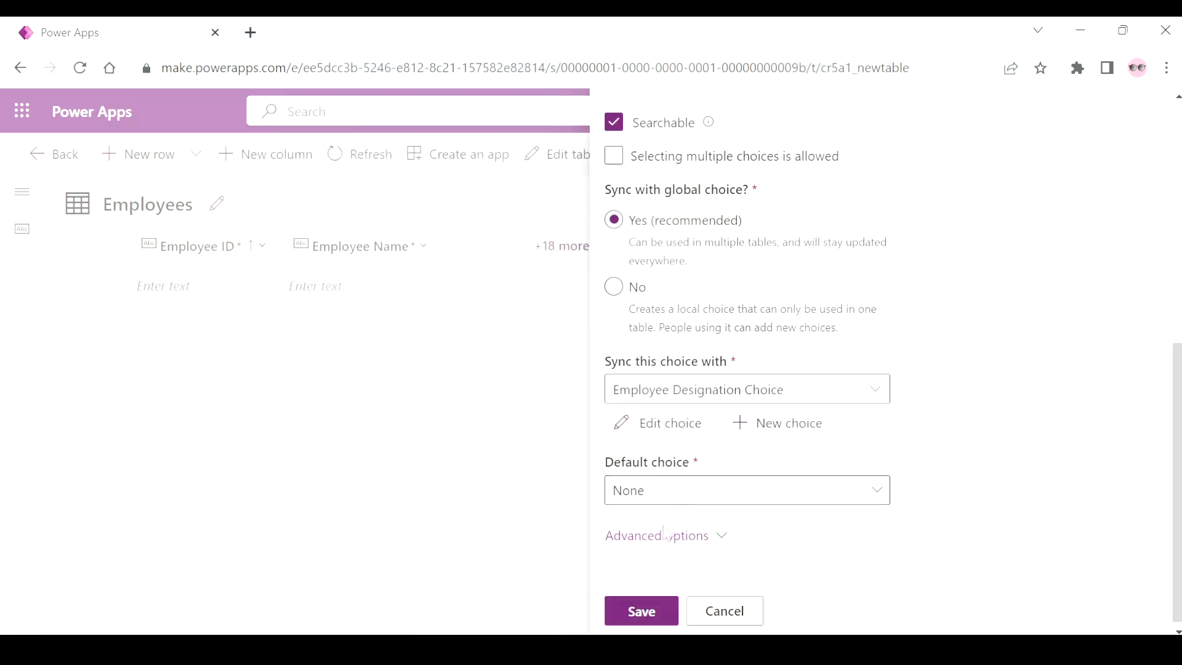
pyautogui.click(641, 622)
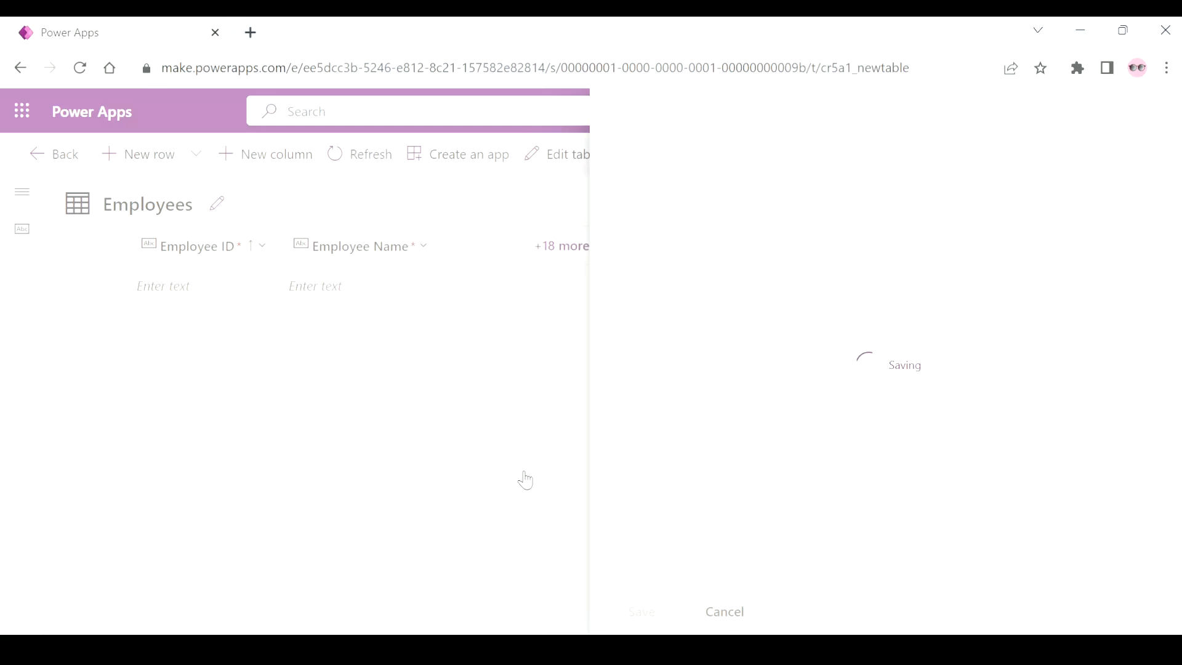
# Add a column with the display name Email ID using the single-line Email text type, and save it
pyautogui.click(770, 248)
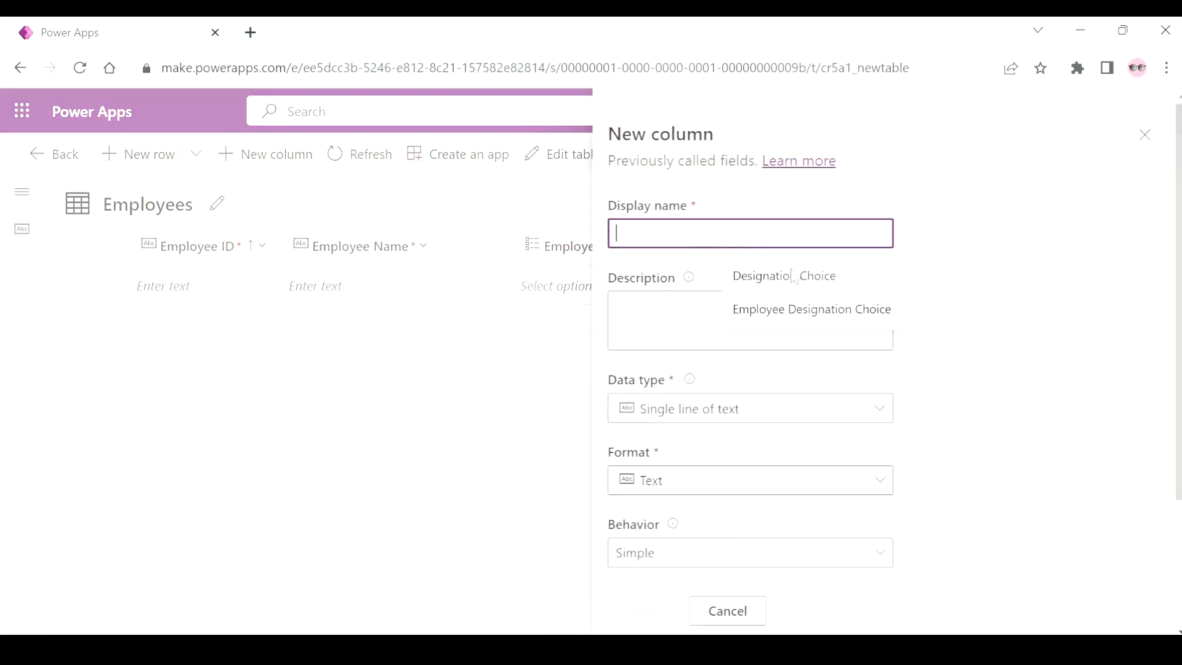
pyautogui.press('Return')
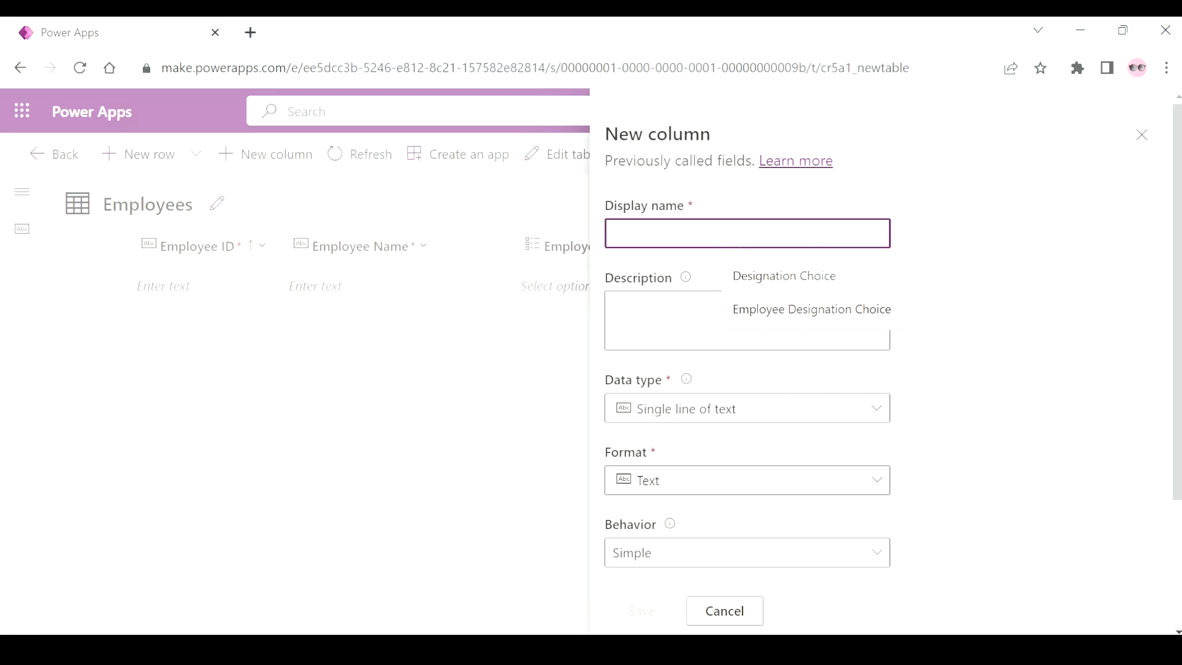
pyautogui.press('Down')
pyautogui.press('Escape')
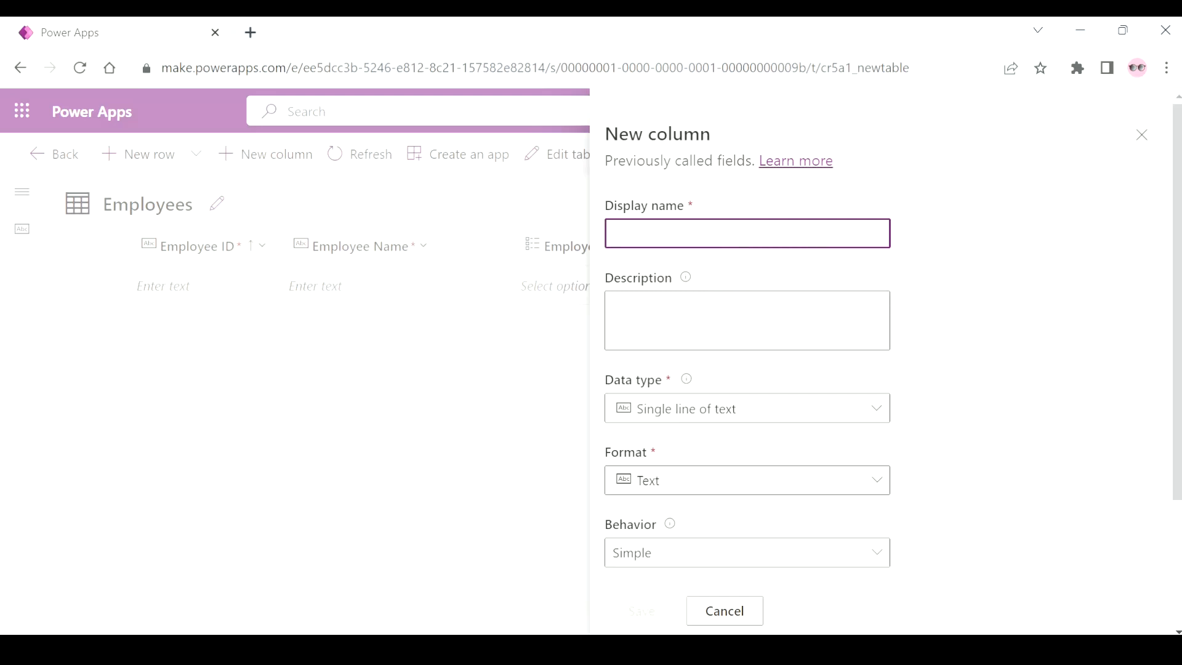
pyautogui.write('Email ID')
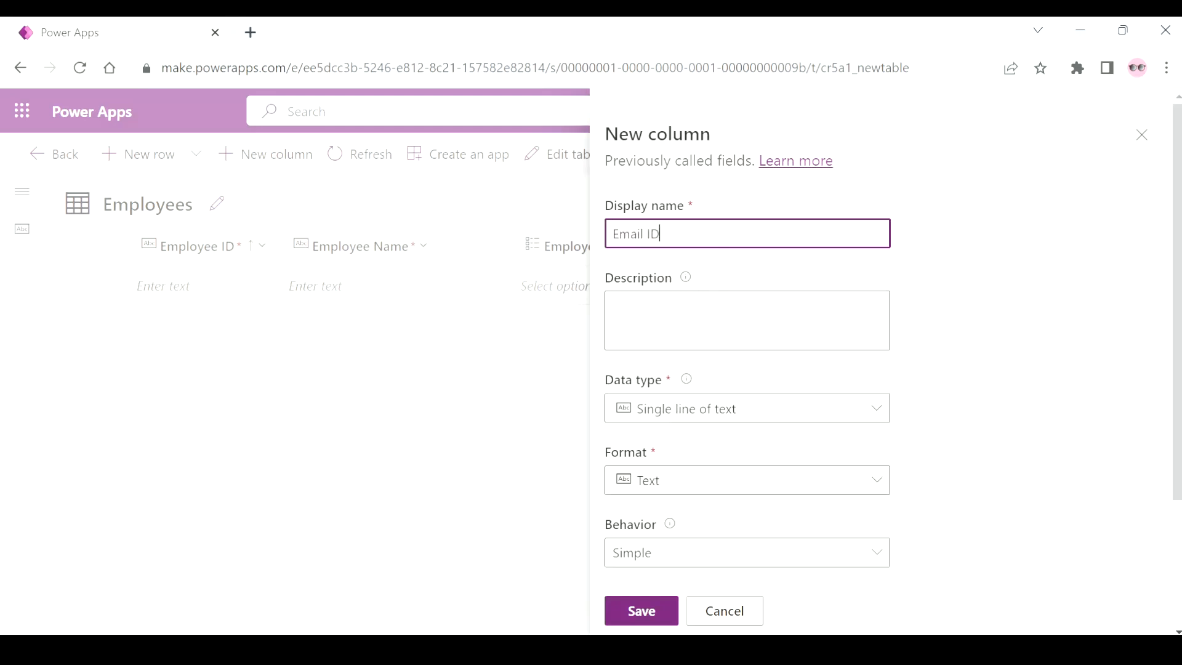
pyautogui.click(874, 409)
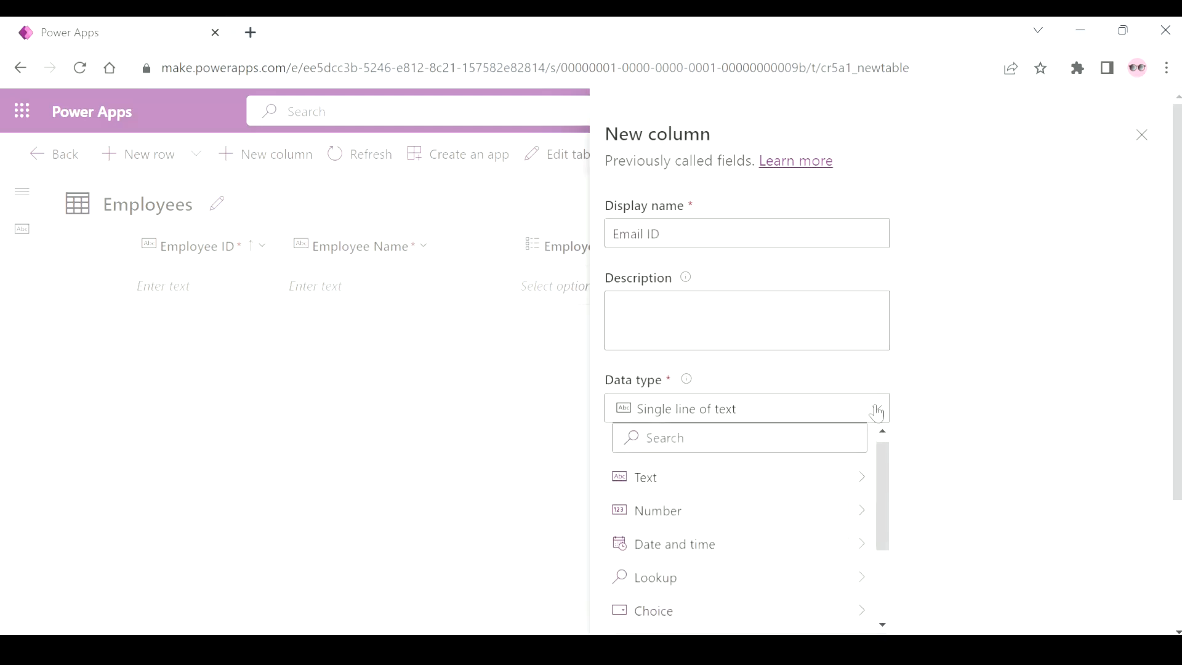
pyautogui.moveTo(865, 484)
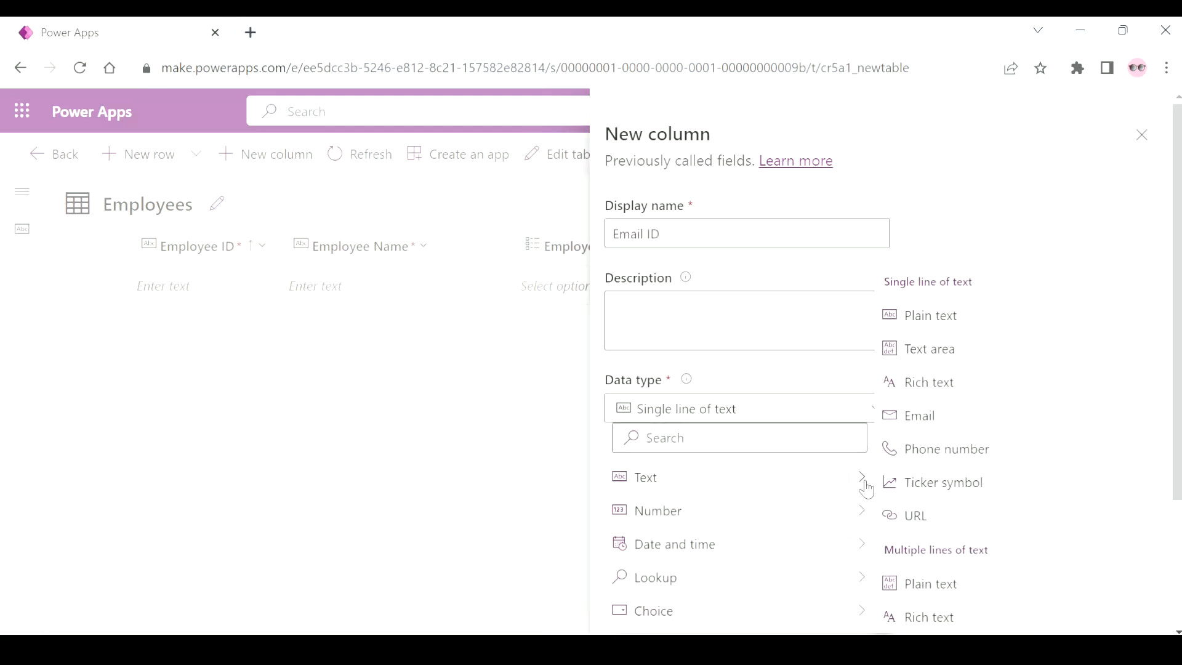
pyautogui.click(933, 429)
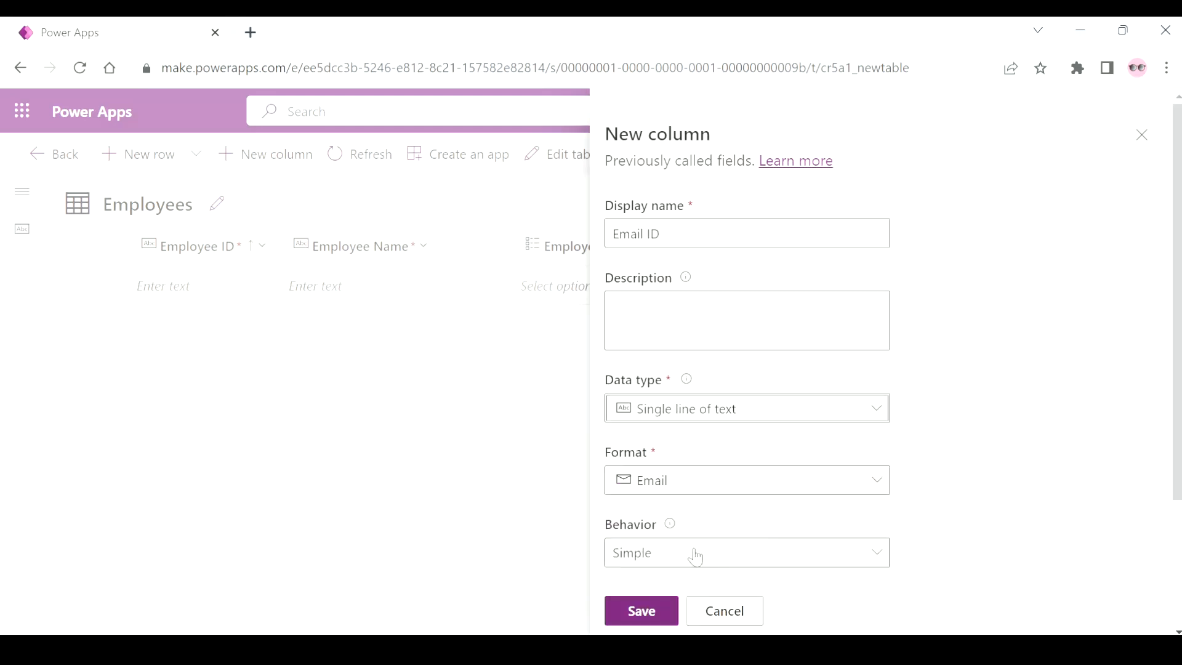
pyautogui.scroll(-3, 681, 558)
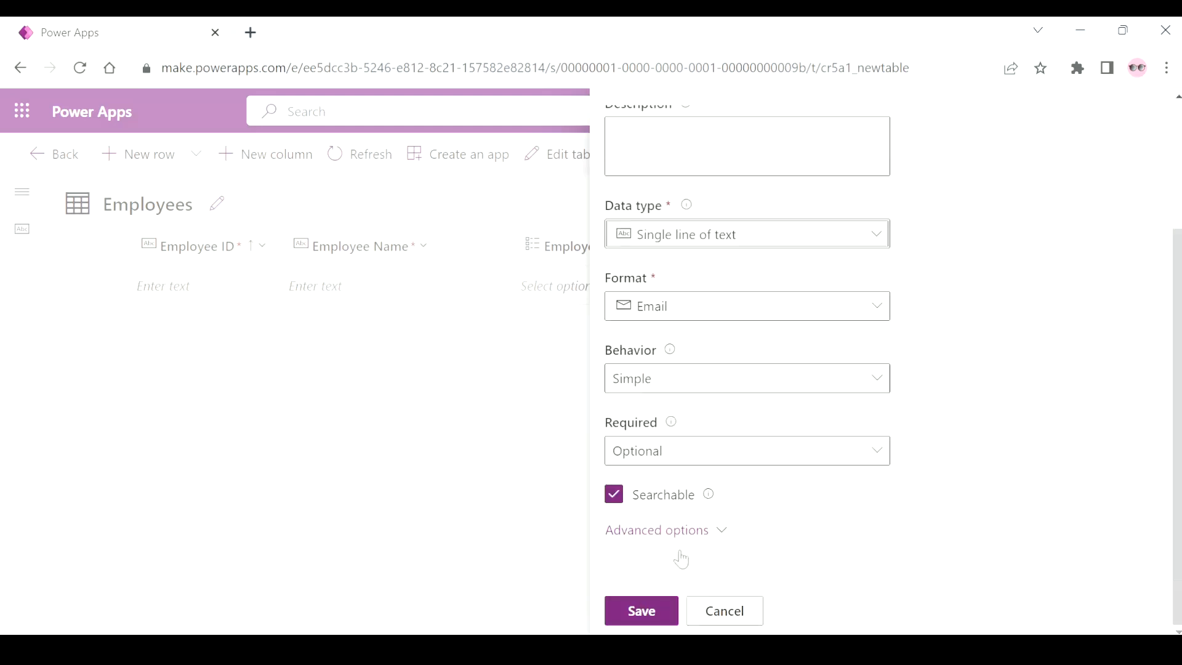
pyautogui.click(641, 610)
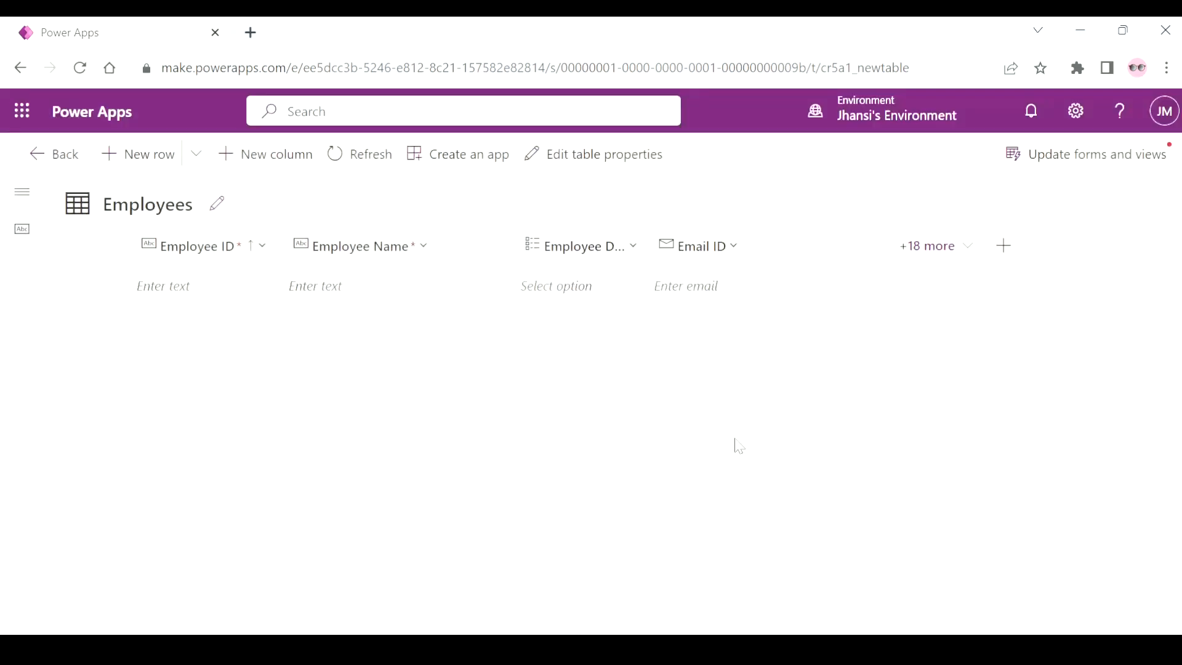
# Add a column with the display name Experience using the Whole number data type, and save it
pyautogui.click(1001, 257)
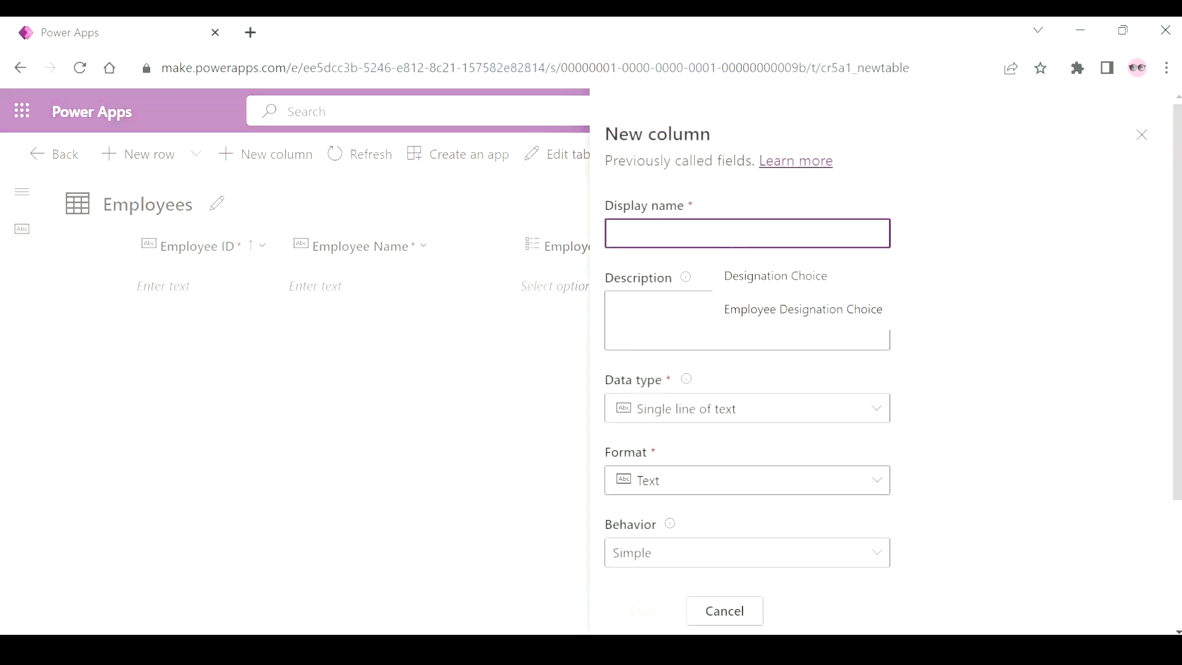
pyautogui.write('Ex')
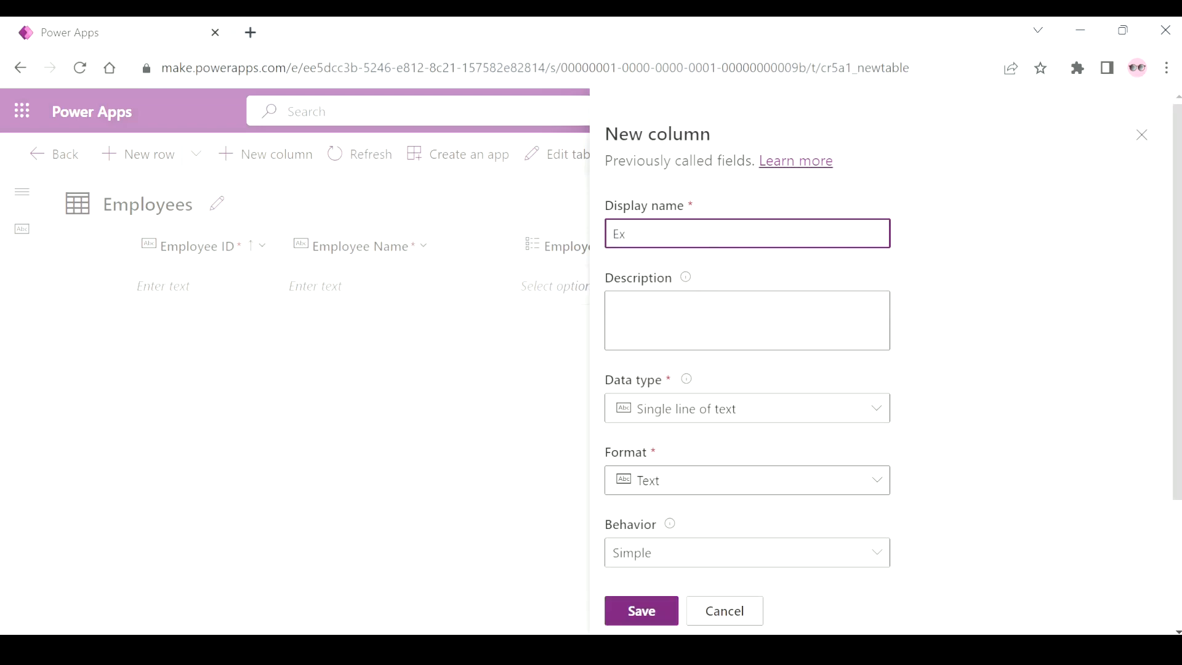
pyautogui.press('BackSpace')
pyautogui.write('m')
pyautogui.write('xperience')
pyautogui.click(877, 414)
pyautogui.moveTo(867, 515)
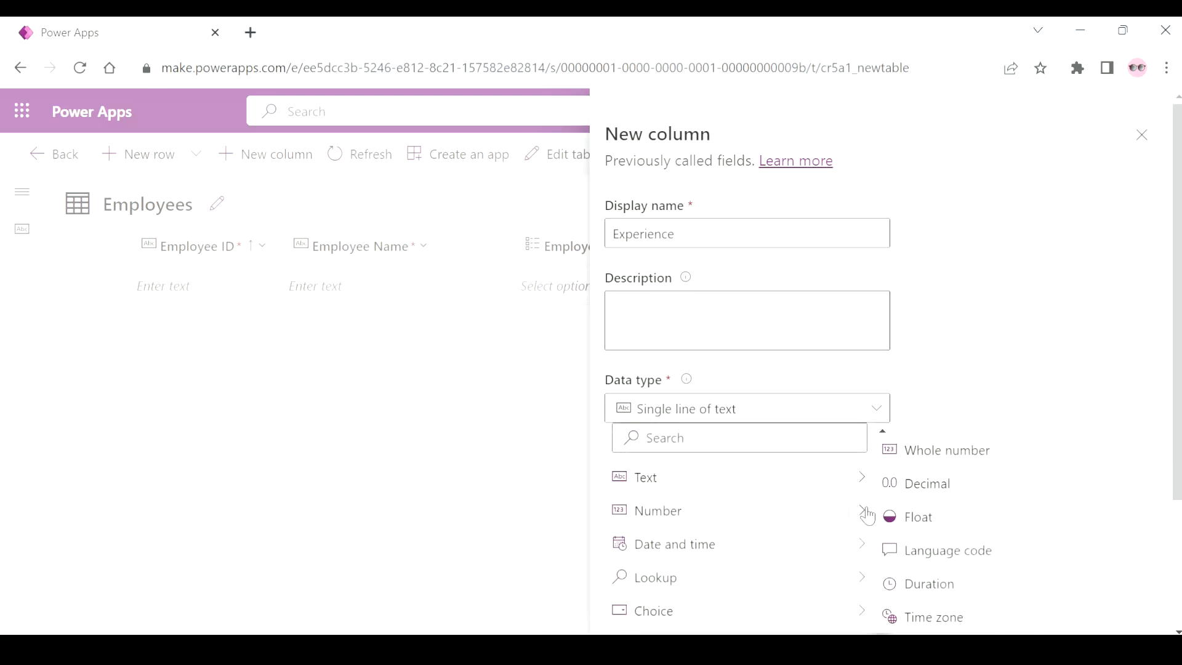
pyautogui.click(914, 449)
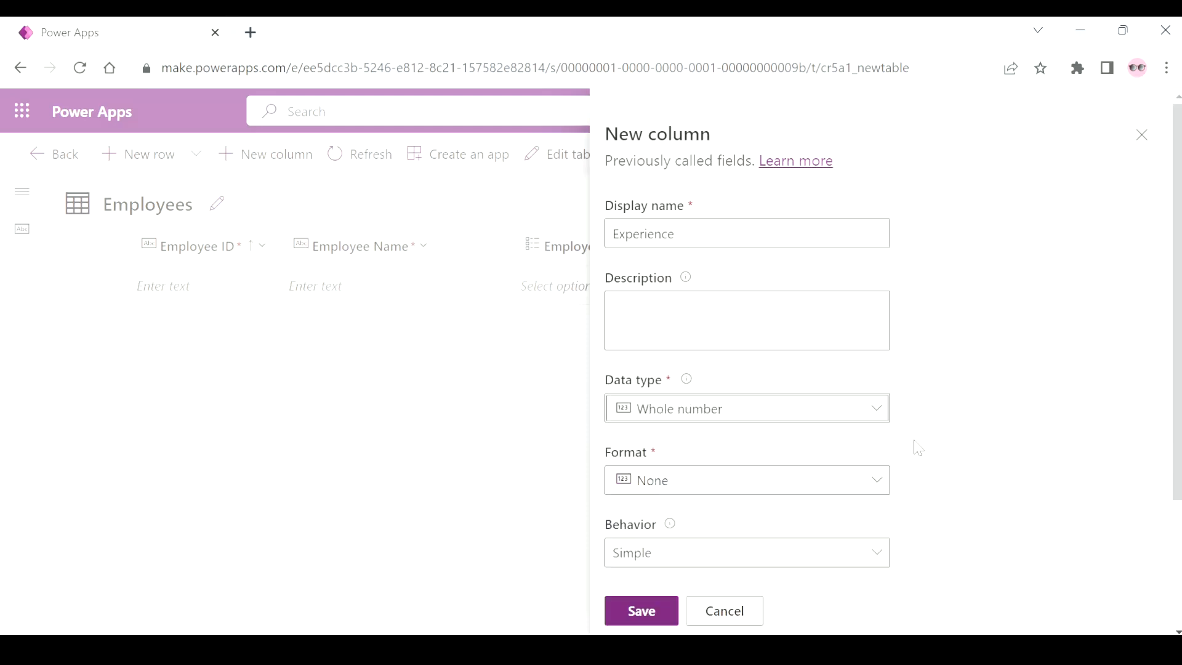
pyautogui.click(647, 612)
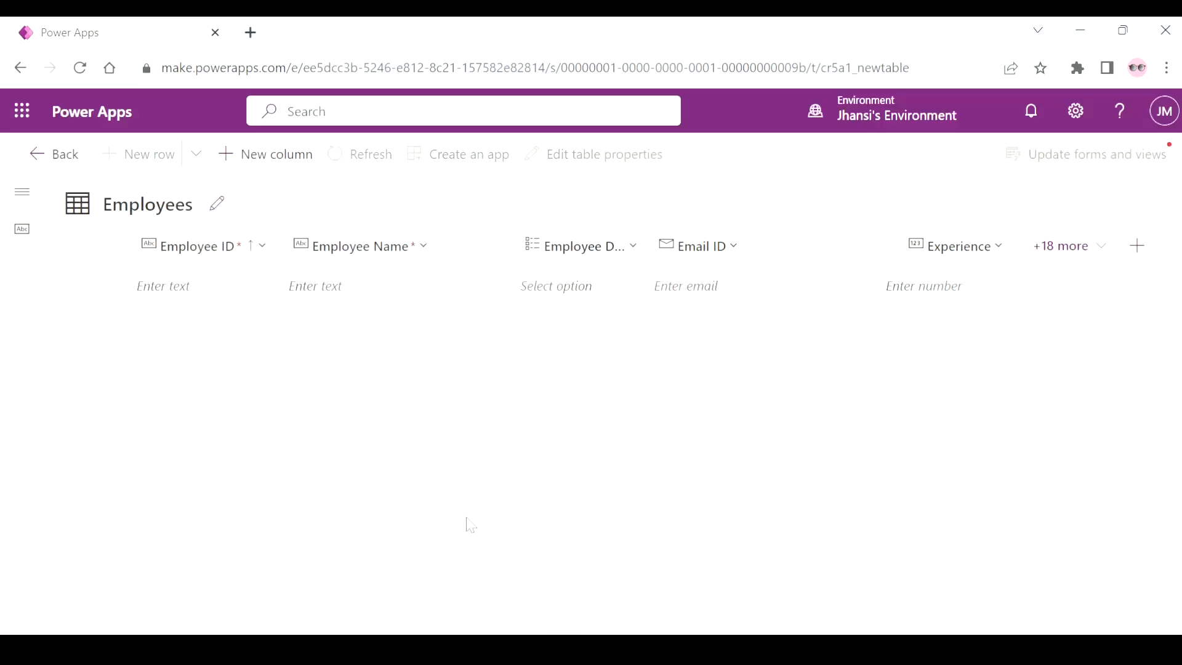
# Add a column with the display name Description using the single-line Text area format, and save it
pyautogui.click(1136, 246)
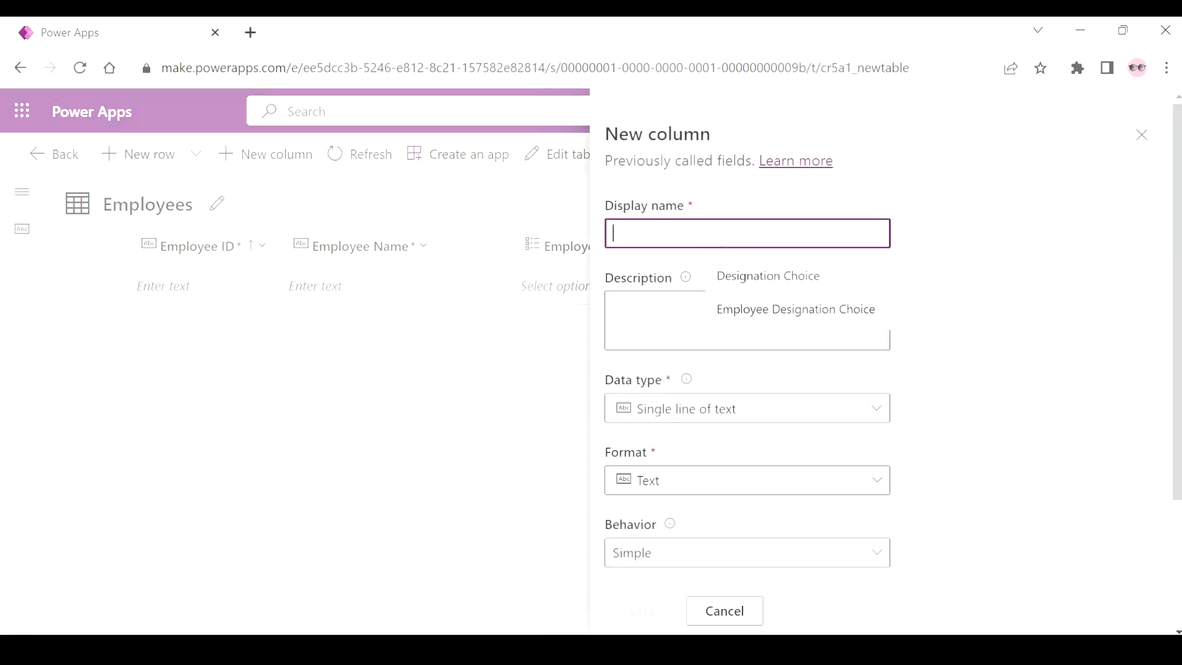
pyautogui.write('Descri')
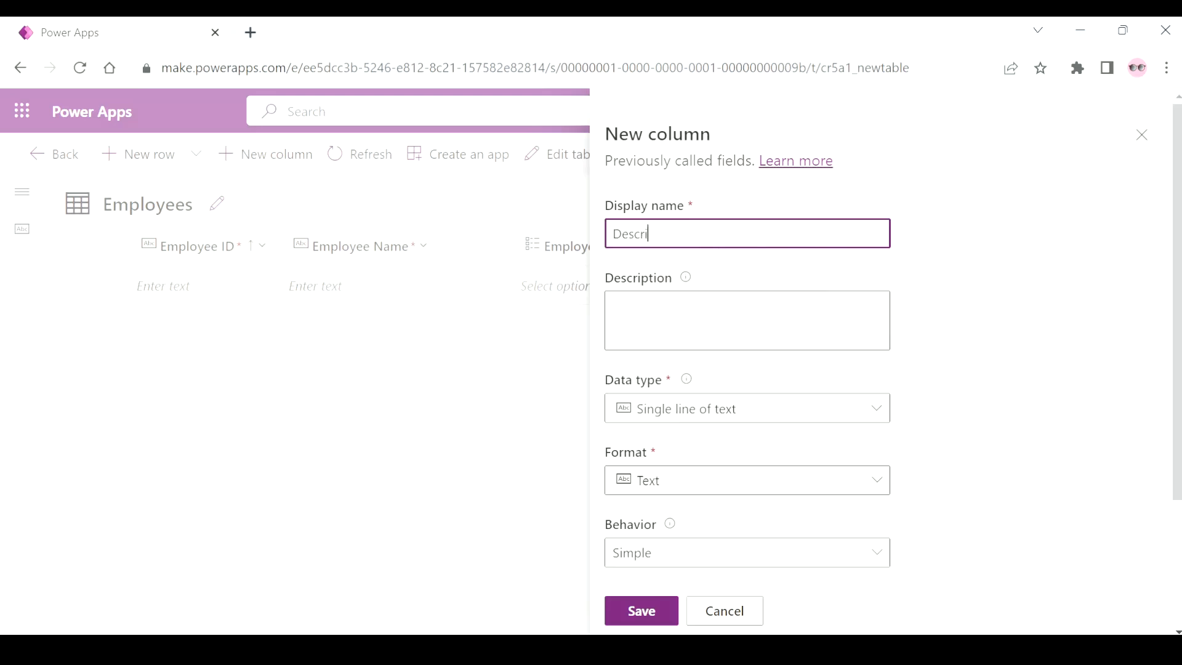
pyautogui.write('pp')
pyautogui.press('BackSpace')
pyautogui.write('ption')
pyautogui.press('BackSpace')
pyautogui.click(871, 413)
pyautogui.moveTo(855, 480)
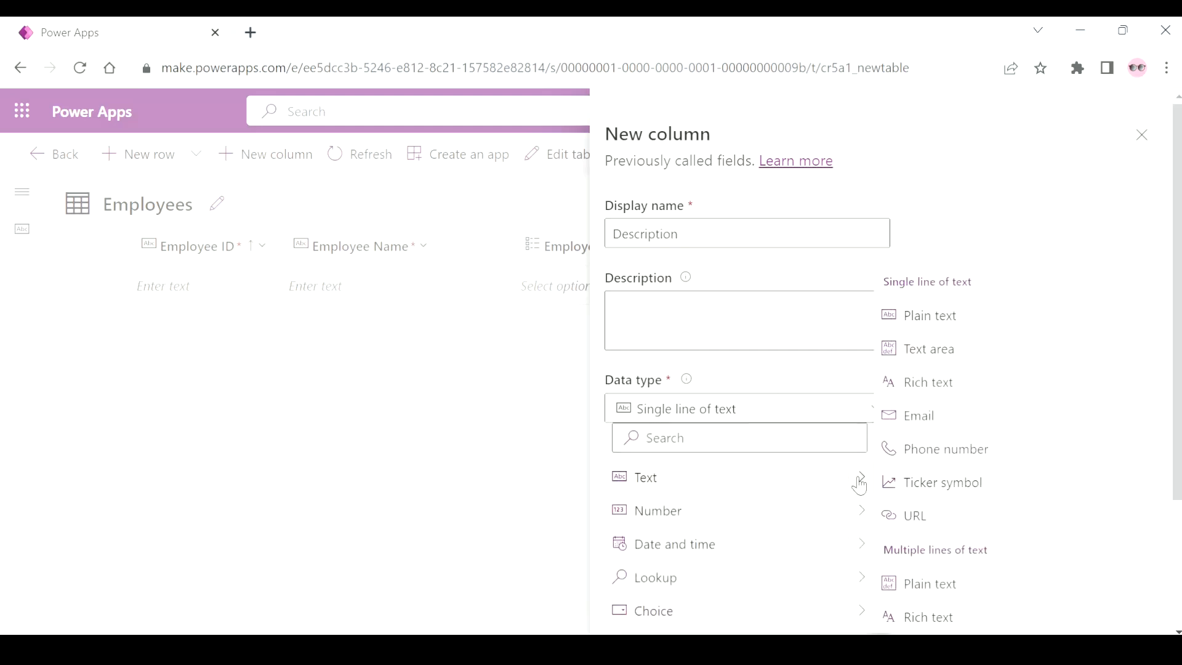
pyautogui.click(933, 350)
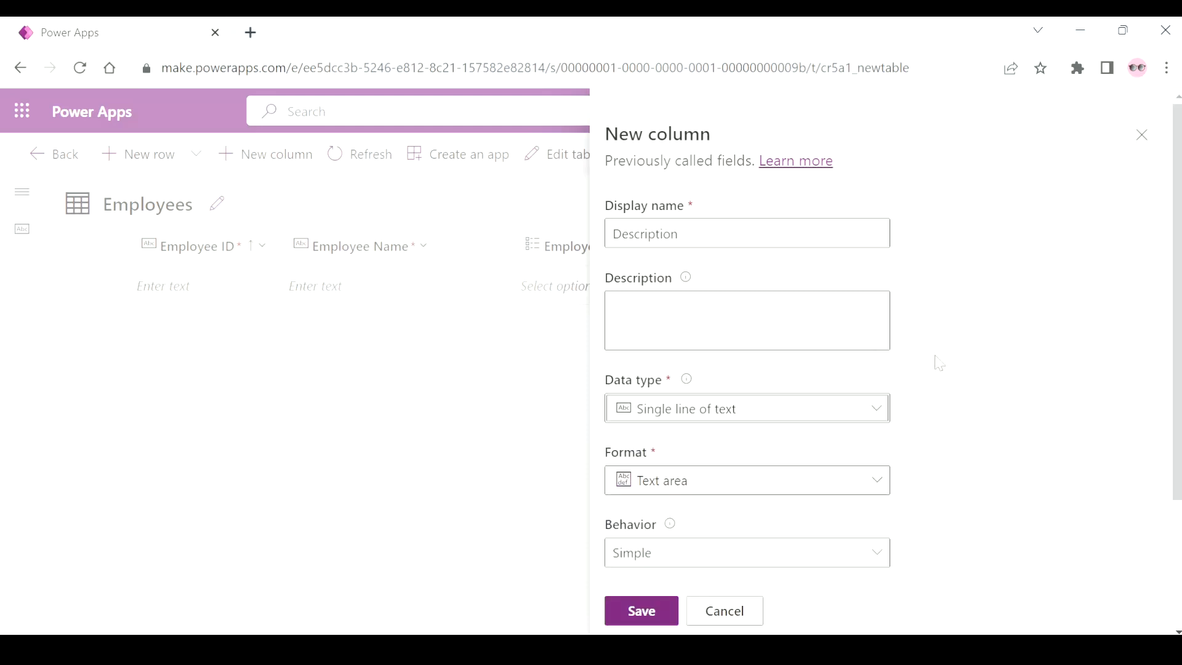
pyautogui.click(642, 611)
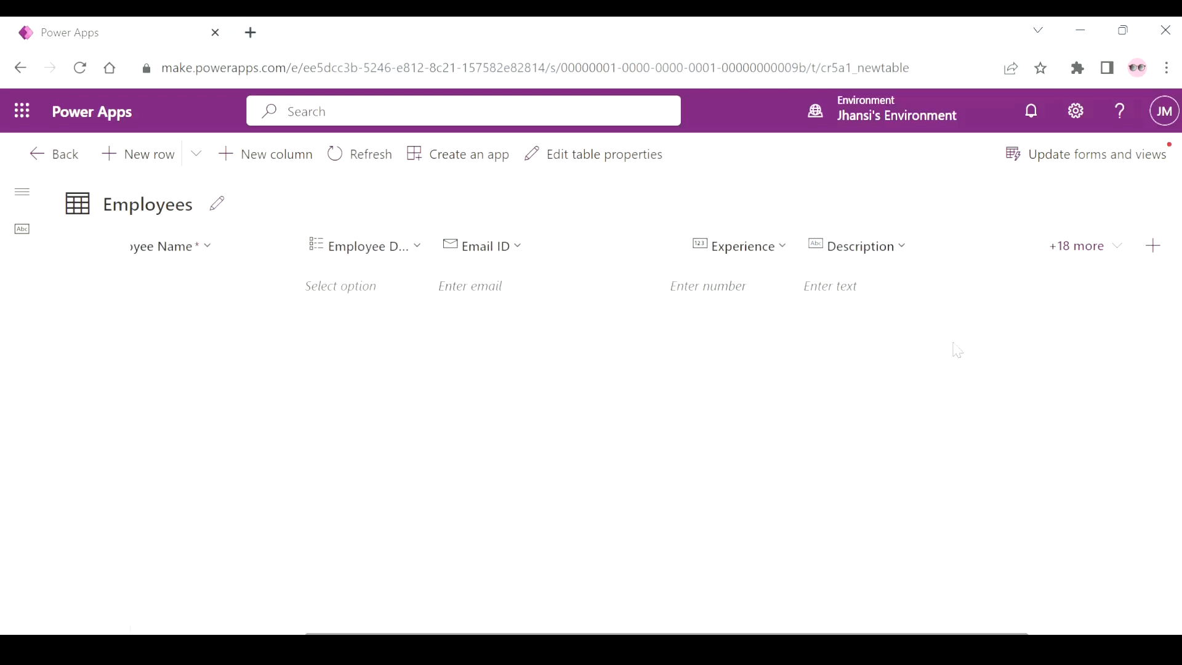
# Start a new column with the display name Date of joining and the Date only data type
pyautogui.click(1151, 247)
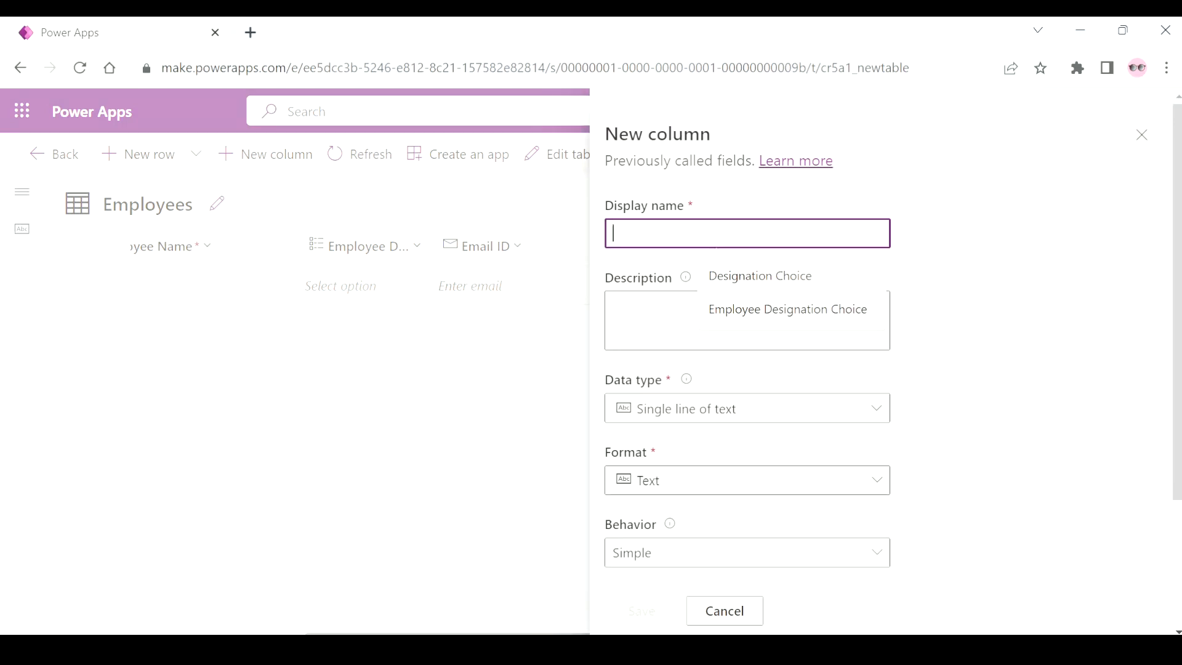
pyautogui.write('Date of ')
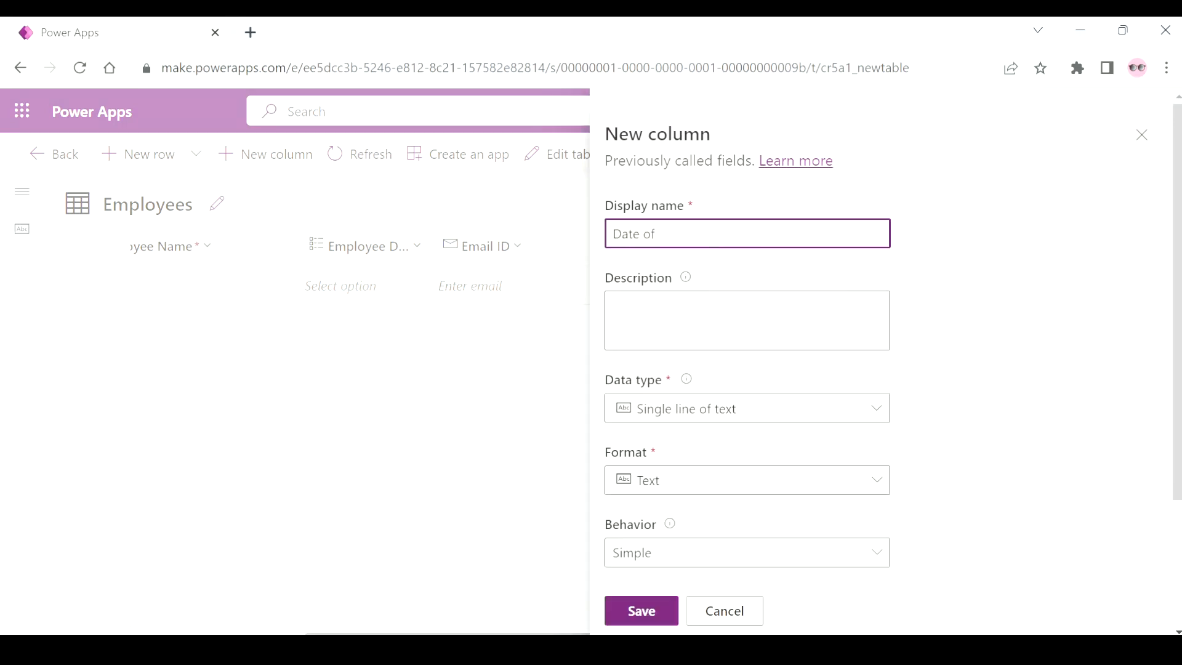
pyautogui.write('joining')
pyautogui.click(872, 409)
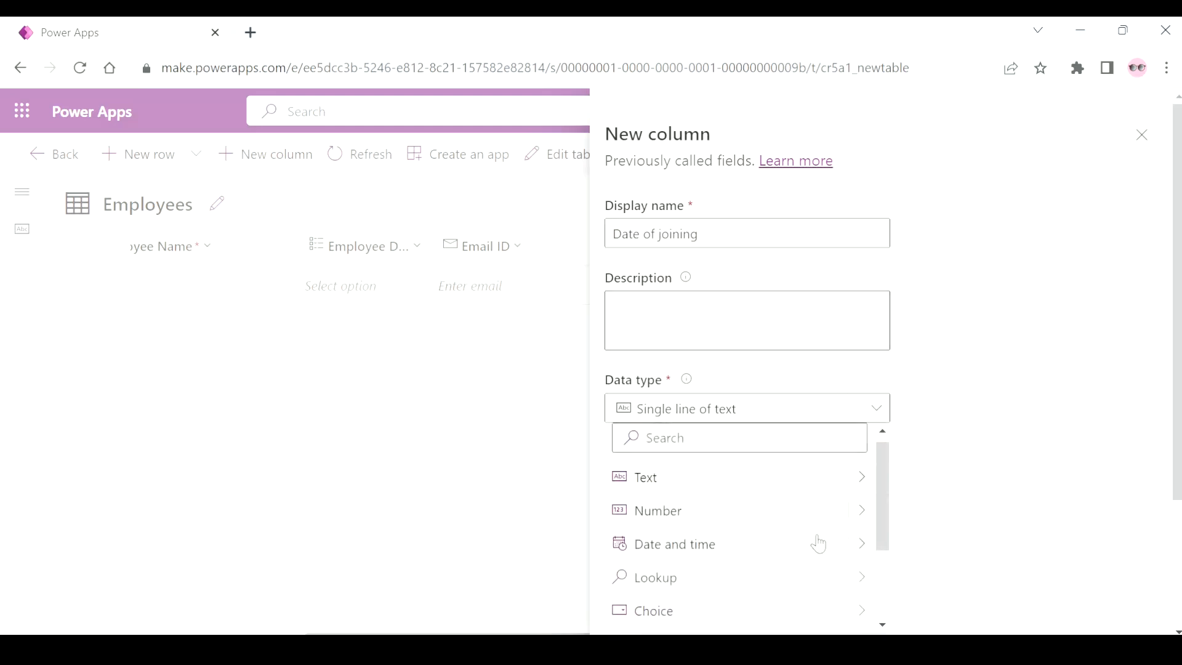
pyautogui.moveTo(862, 555)
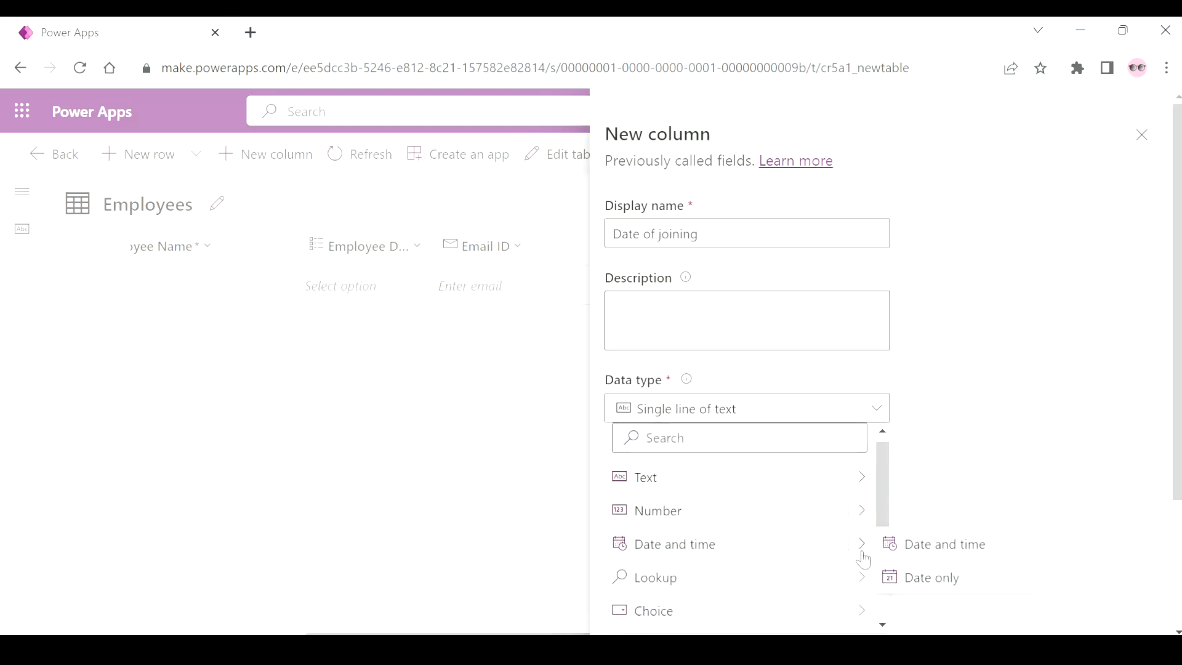
pyautogui.click(952, 578)
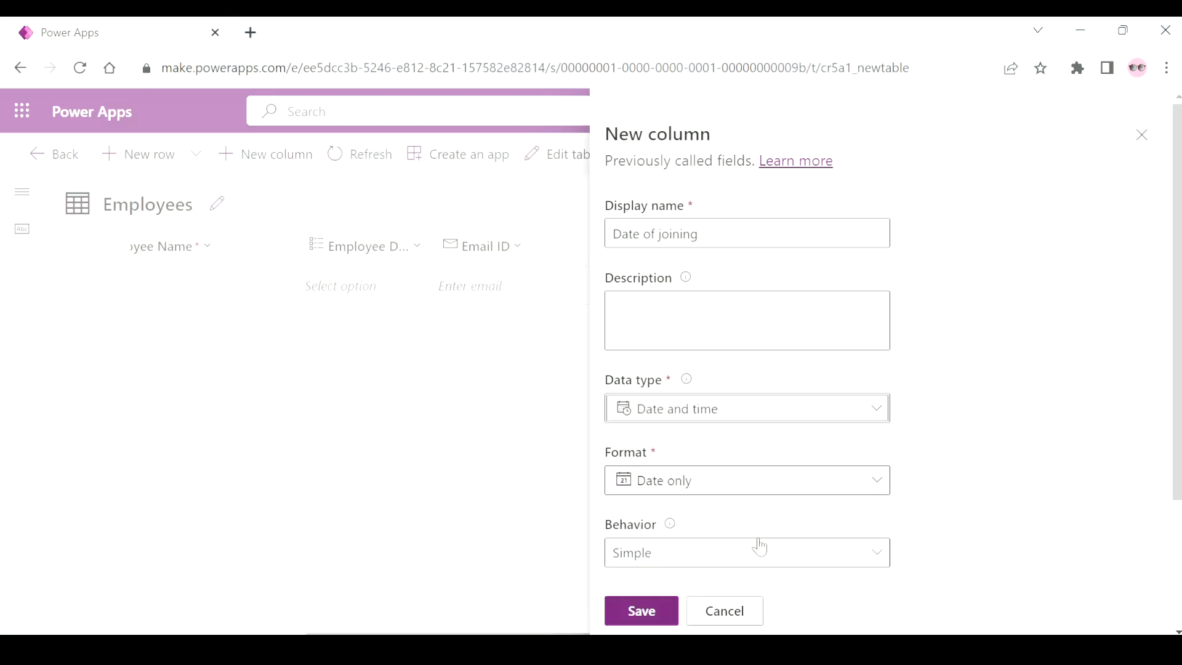
# Set the Date of joining column's time zone adjustment to Time zone independent and save the column
pyautogui.scroll(-3, 758, 547)
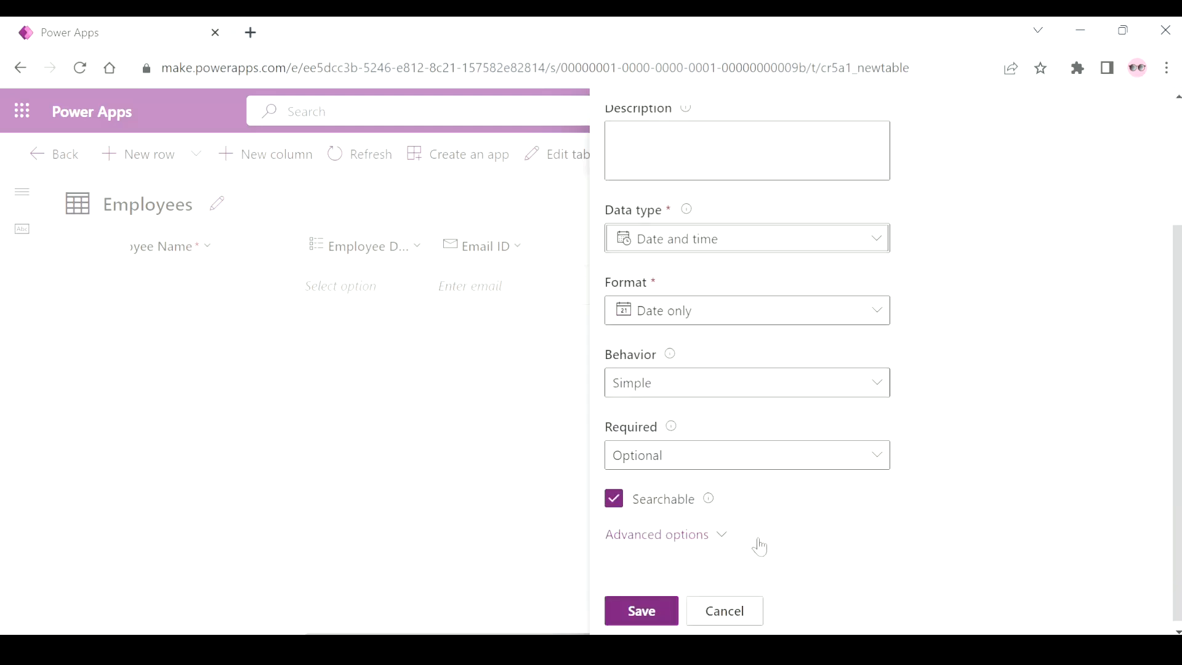
pyautogui.click(704, 534)
pyautogui.scroll(-5, 704, 534)
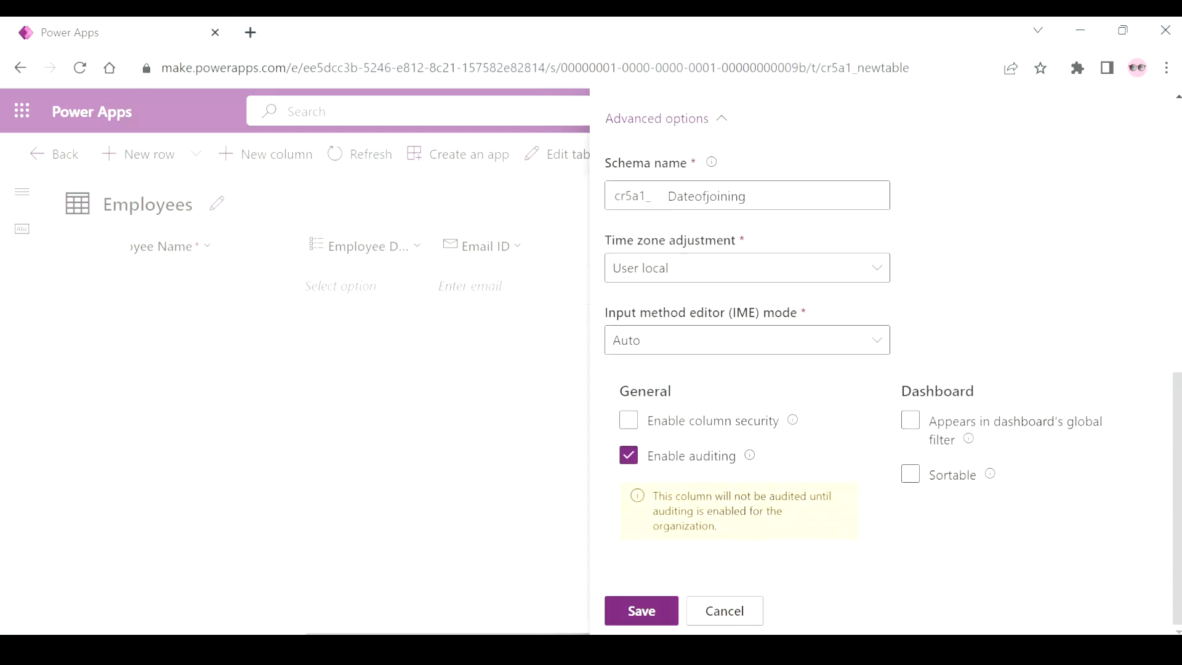
pyautogui.click(826, 265)
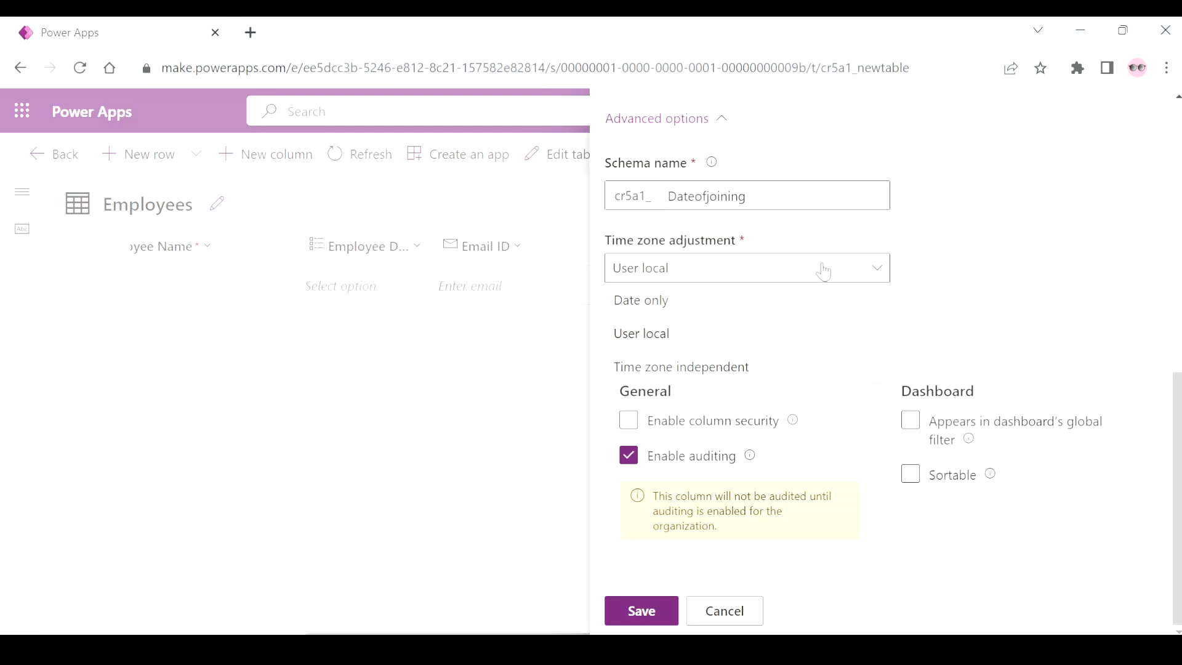
pyautogui.click(772, 376)
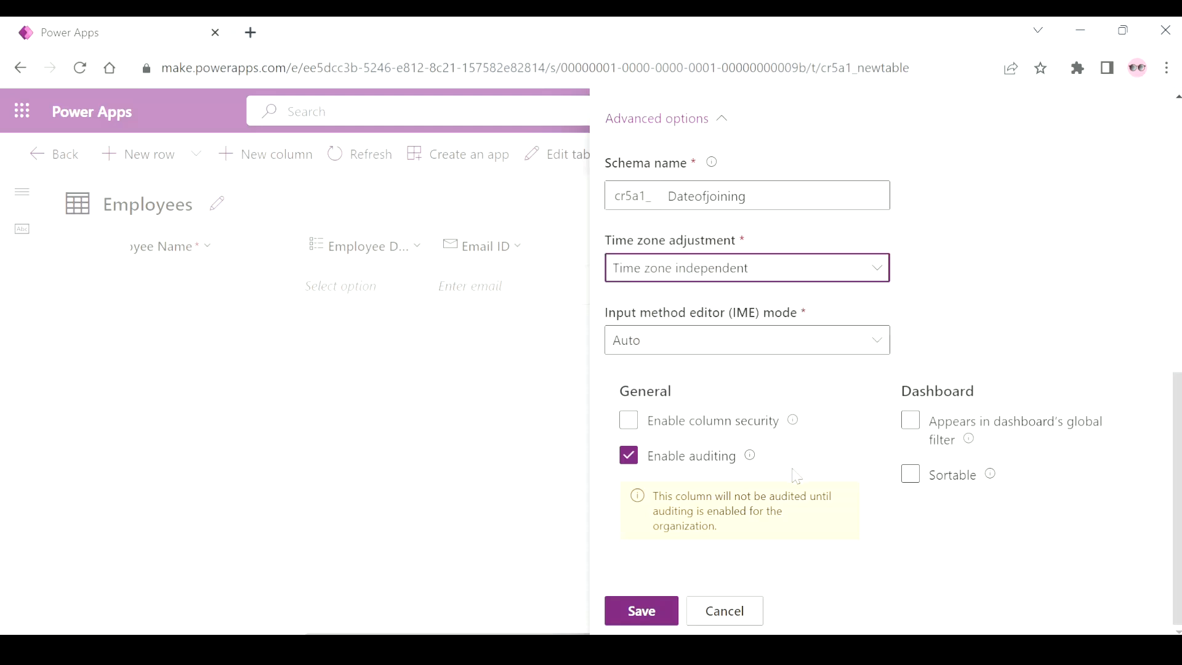
pyautogui.click(638, 623)
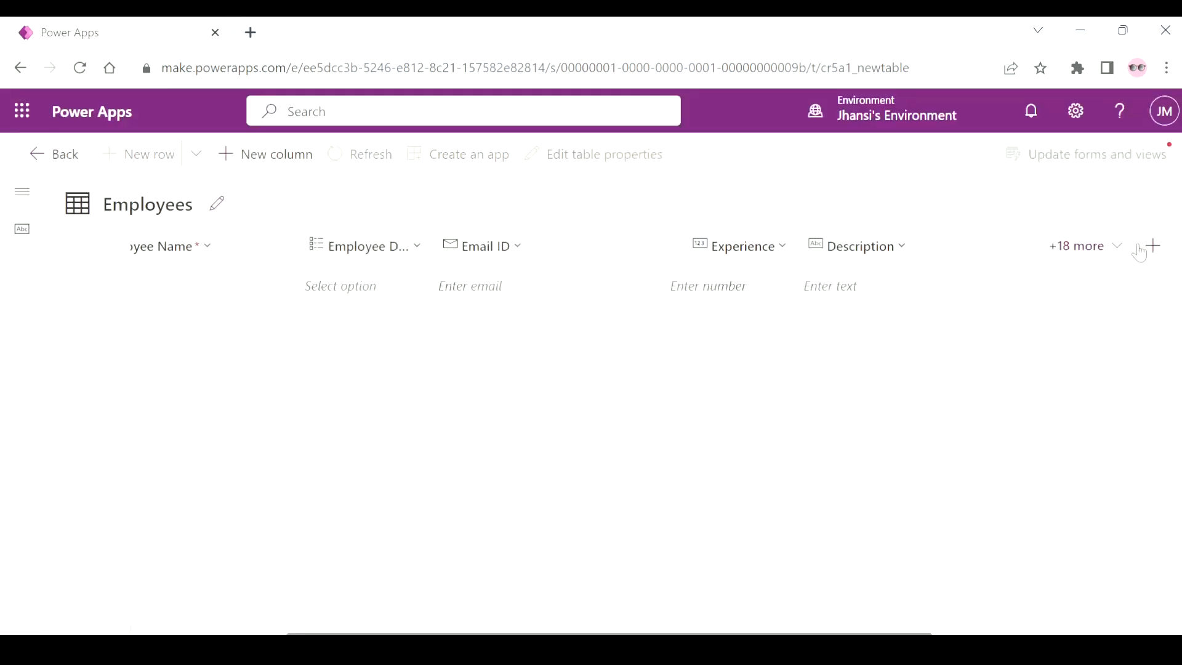
# Add a column with the display name URL using the single-line URL text type, and save it
pyautogui.click(1152, 245)
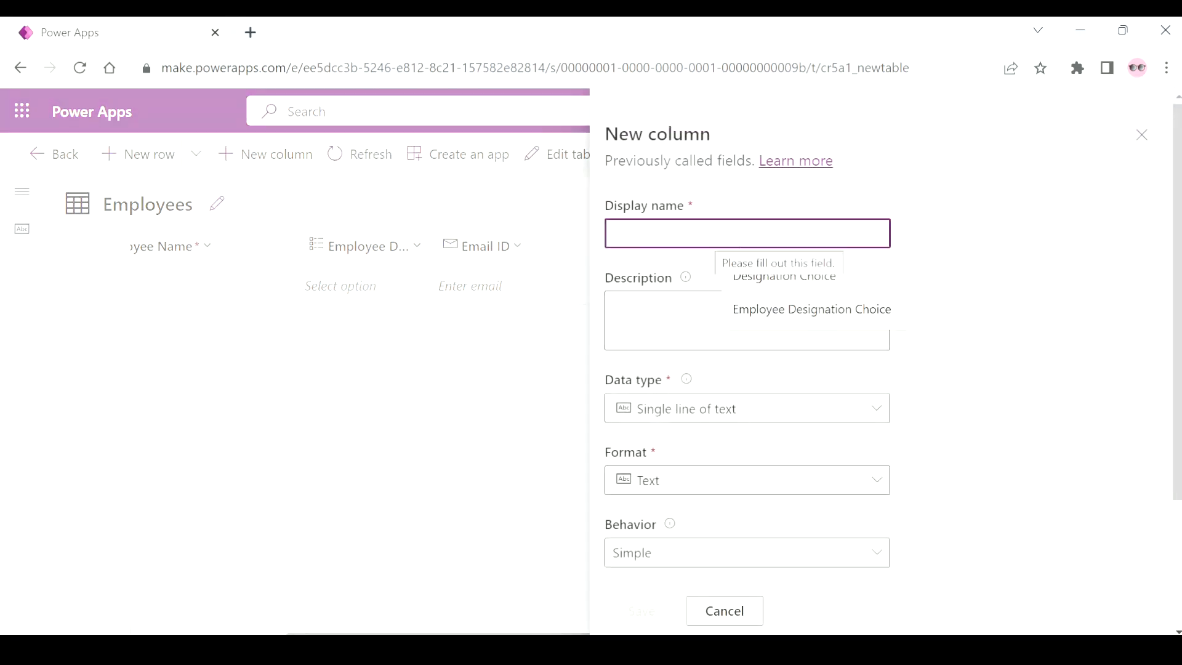
pyautogui.write('URL')
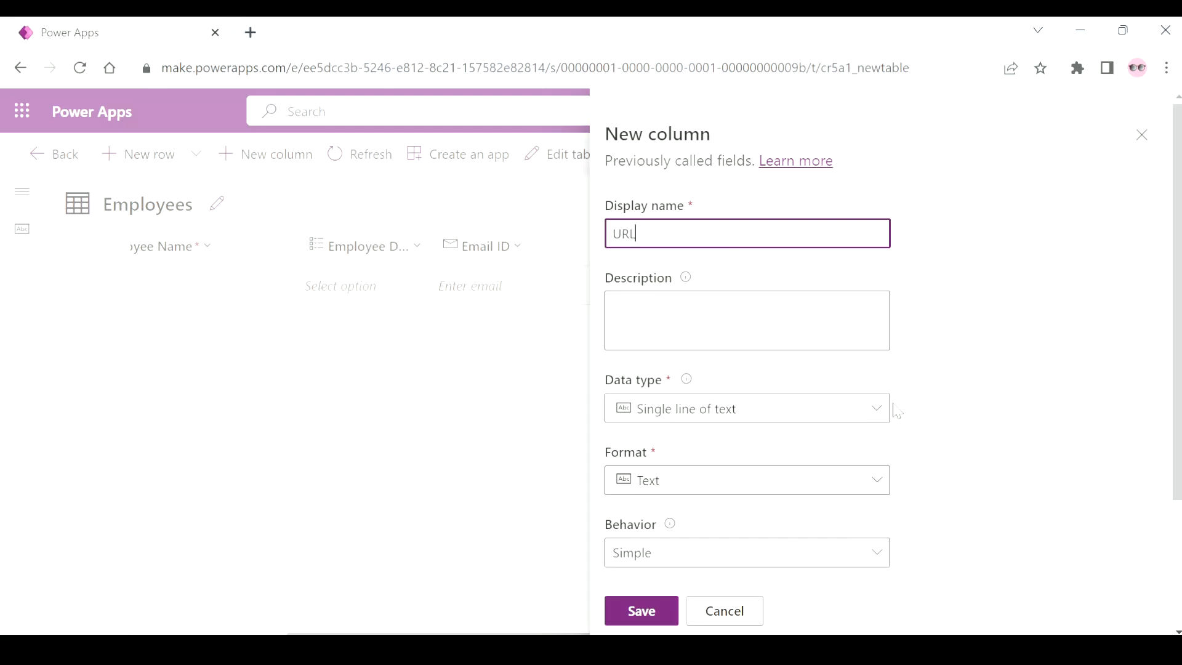
pyautogui.click(872, 410)
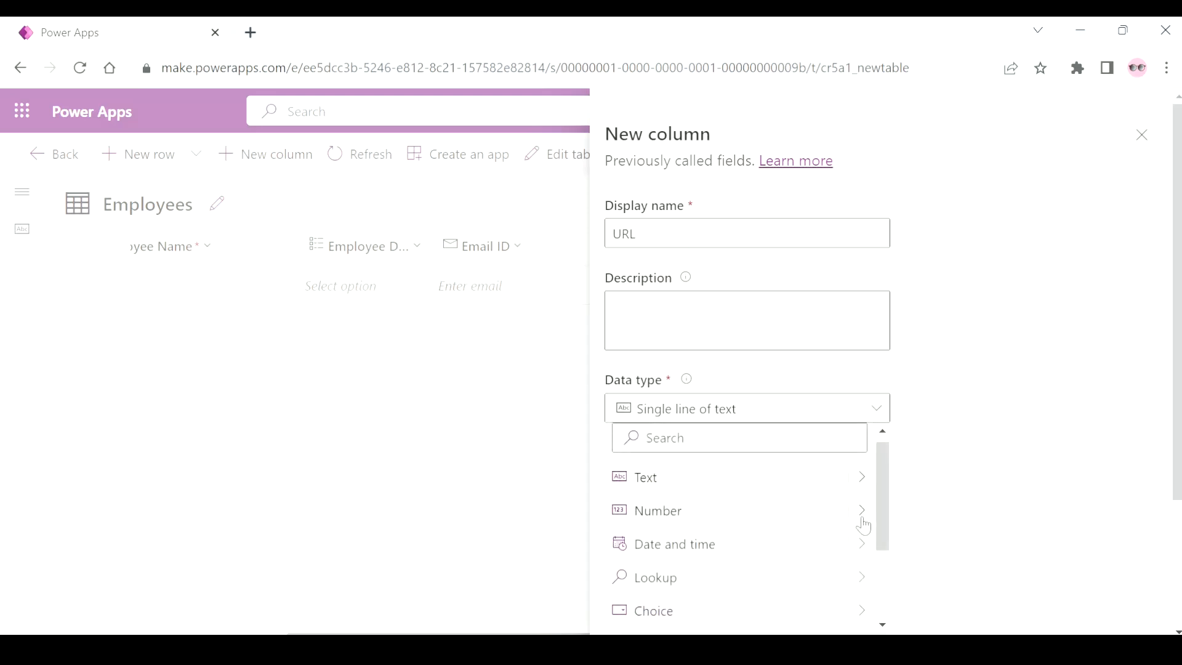
pyautogui.moveTo(878, 480)
pyautogui.click(919, 519)
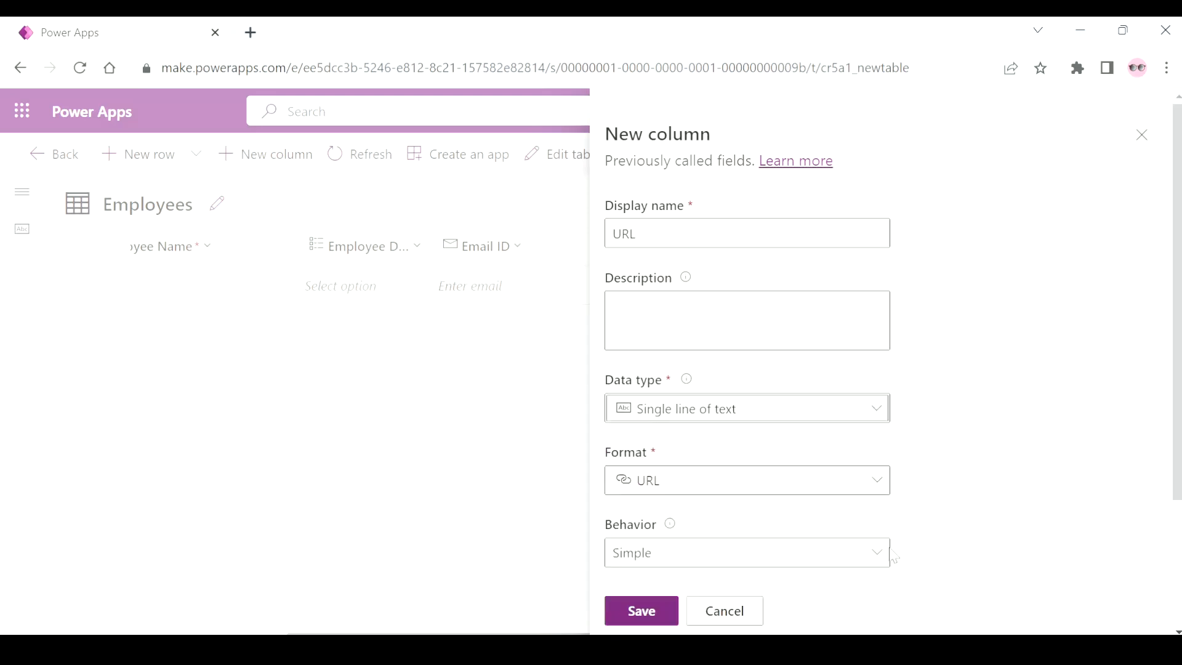
pyautogui.click(641, 611)
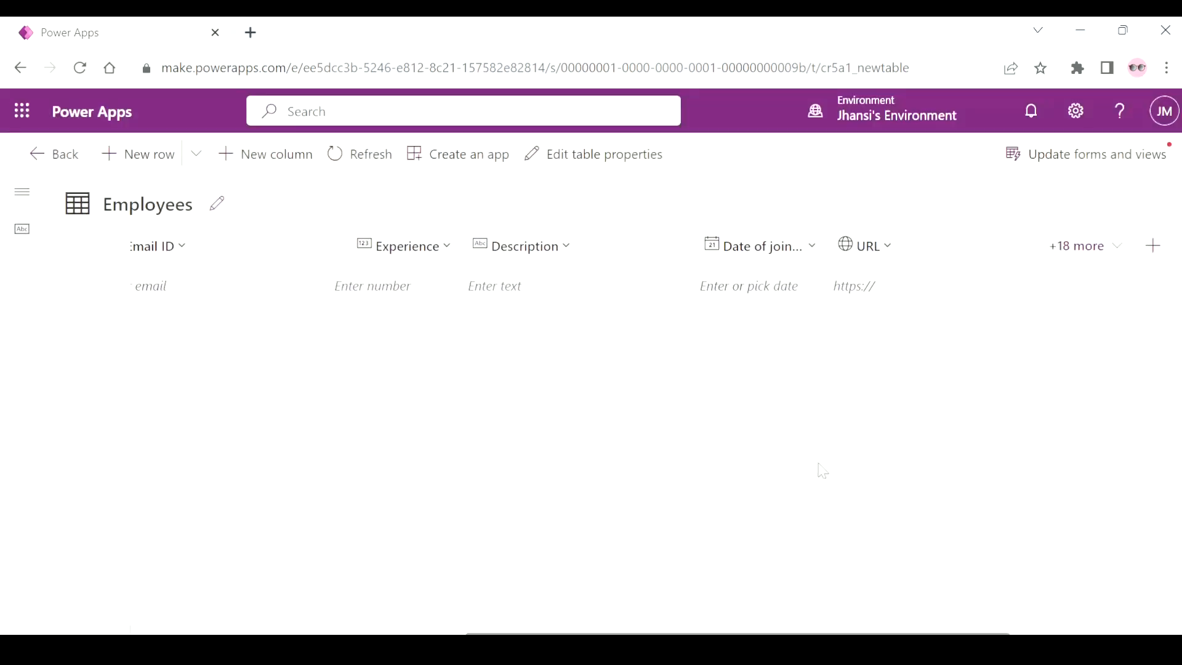
# Add a column with the display name working from home? using the Yes/no choice type, and save it
pyautogui.click(1153, 246)
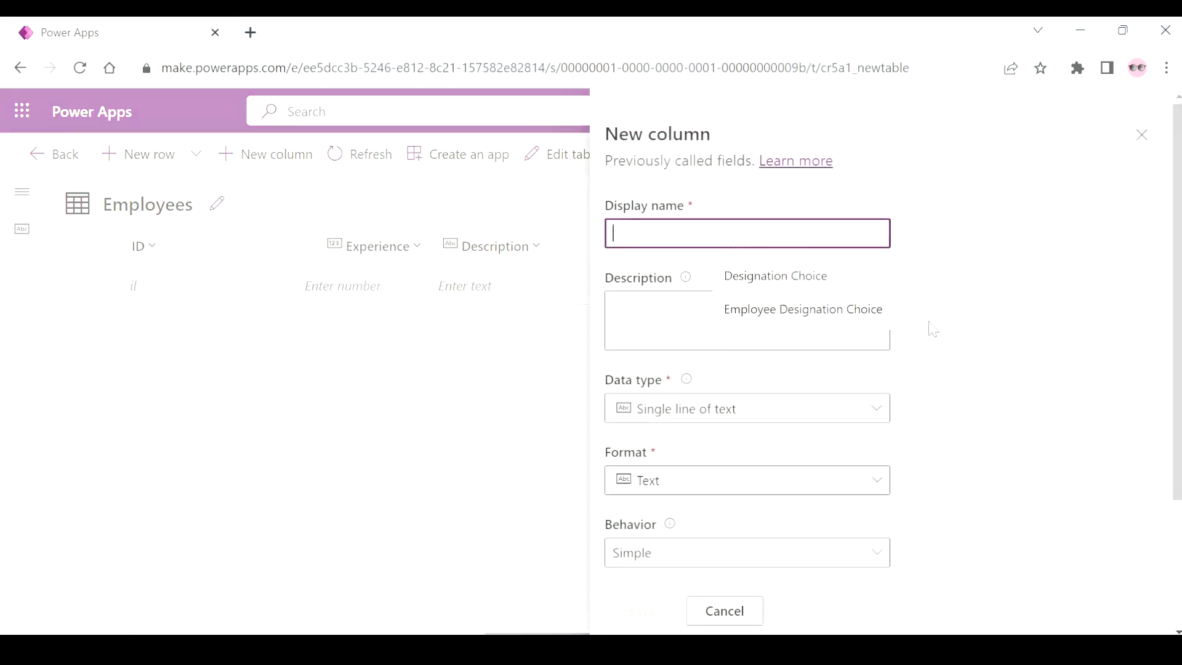
pyautogui.write('work')
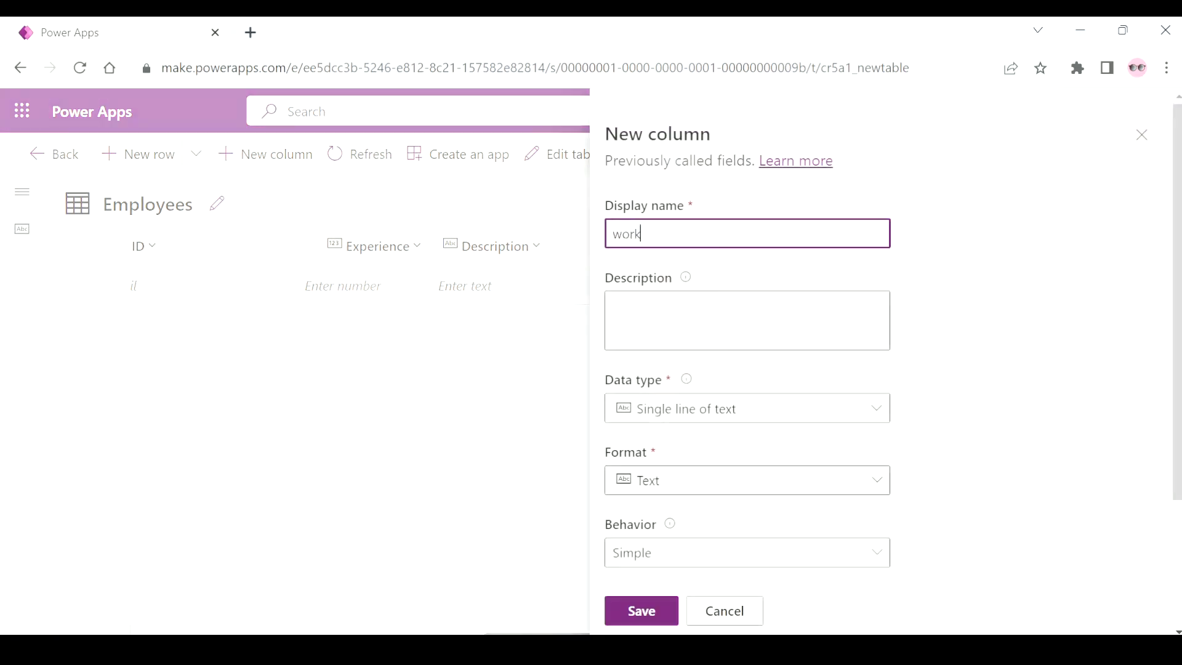
pyautogui.write('ing from ')
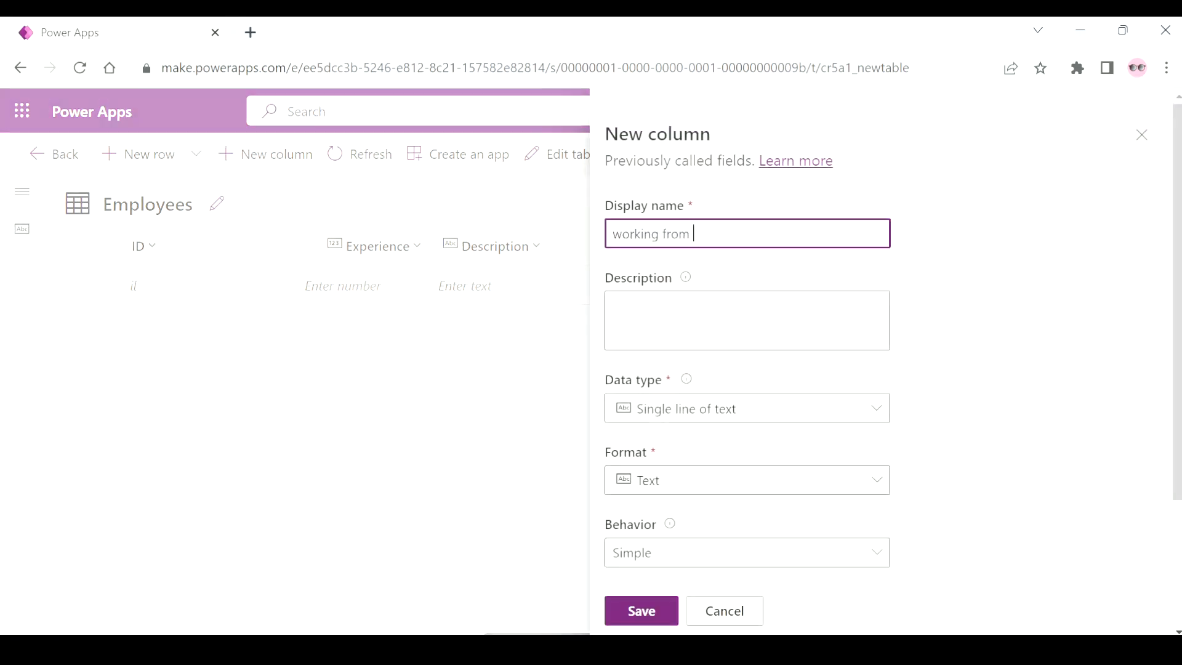
pyautogui.write('home?')
pyautogui.click(877, 410)
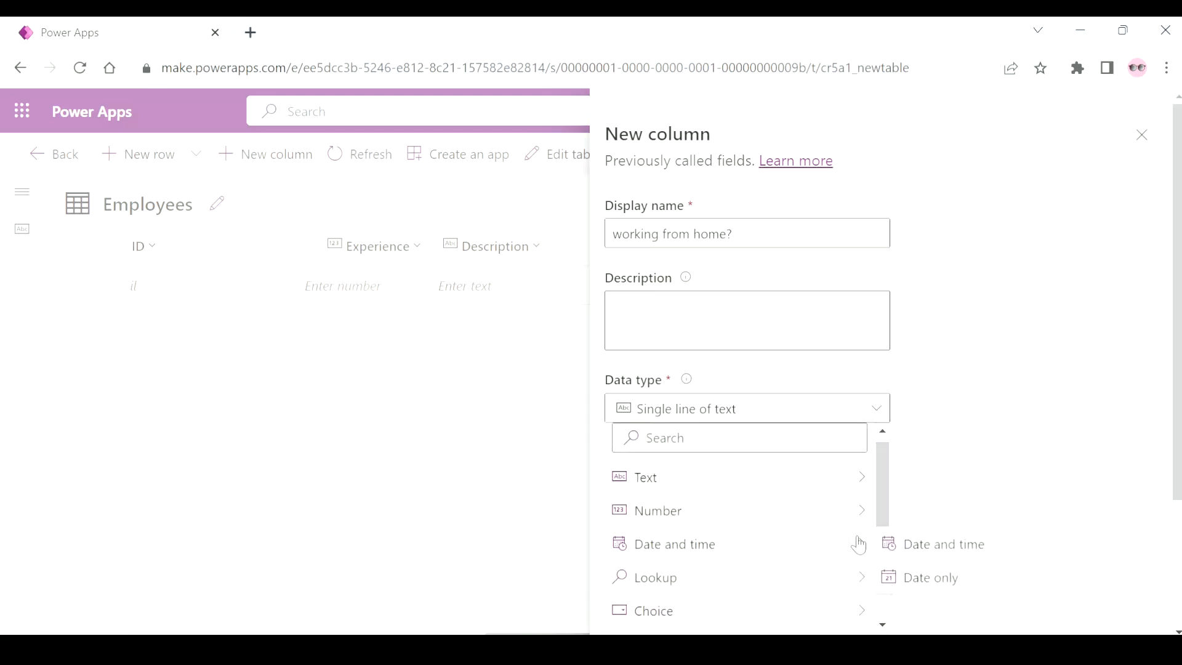
pyautogui.moveTo(858, 611)
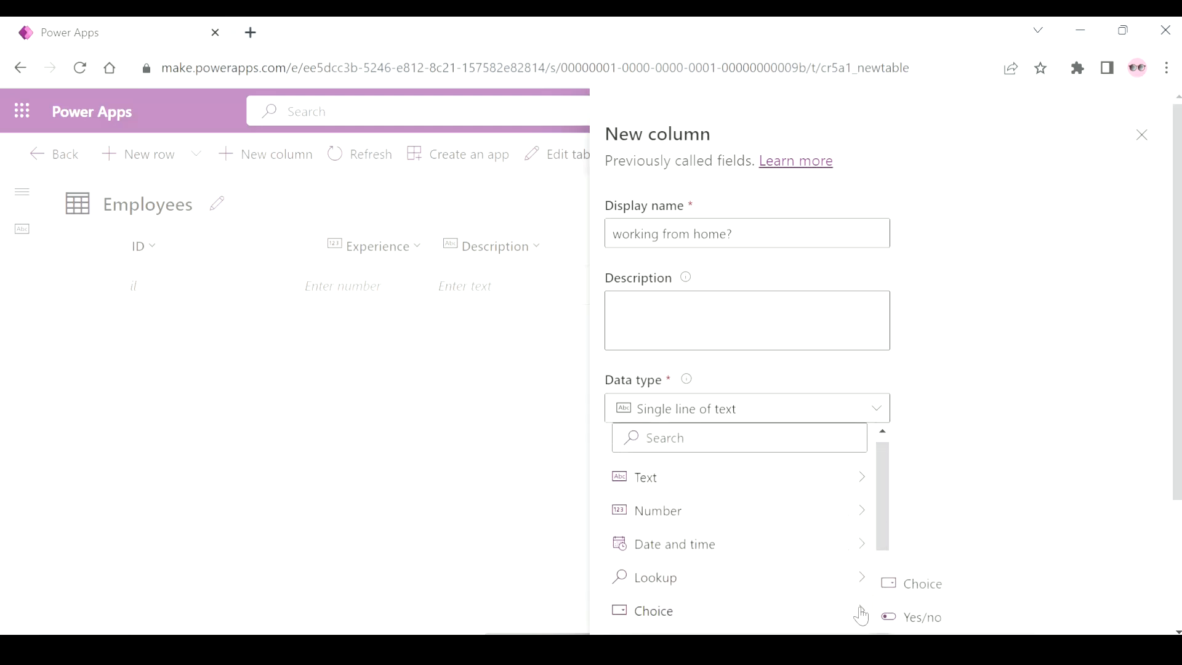
pyautogui.click(901, 619)
pyautogui.scroll(-3, 935, 497)
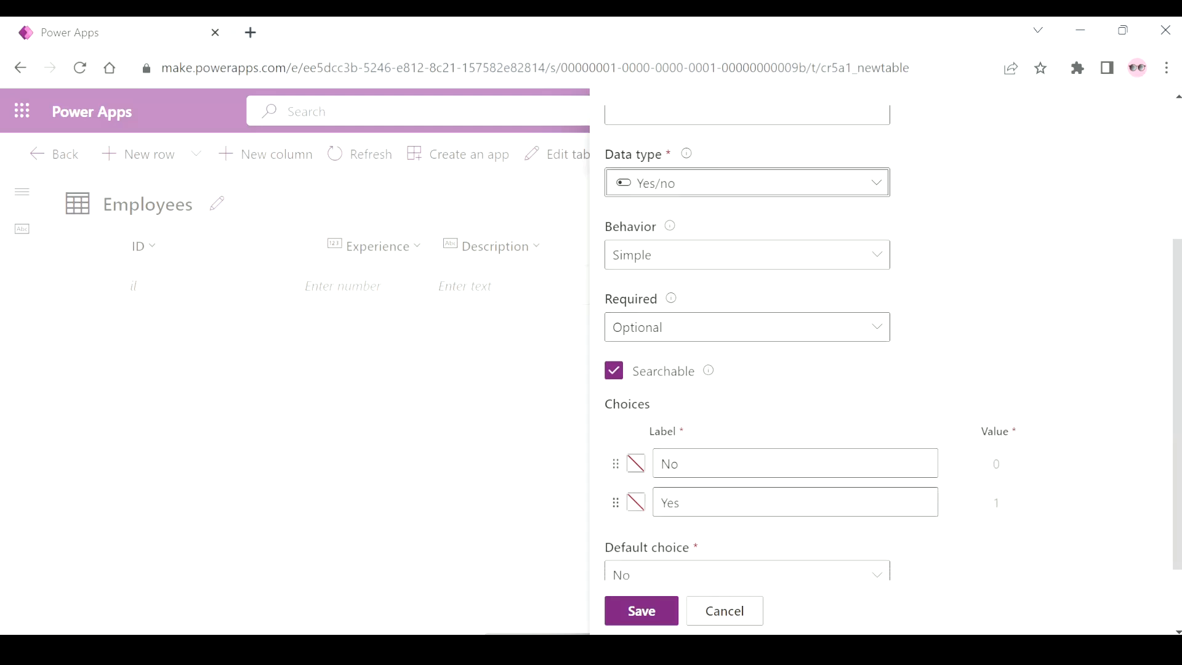
pyautogui.click(643, 610)
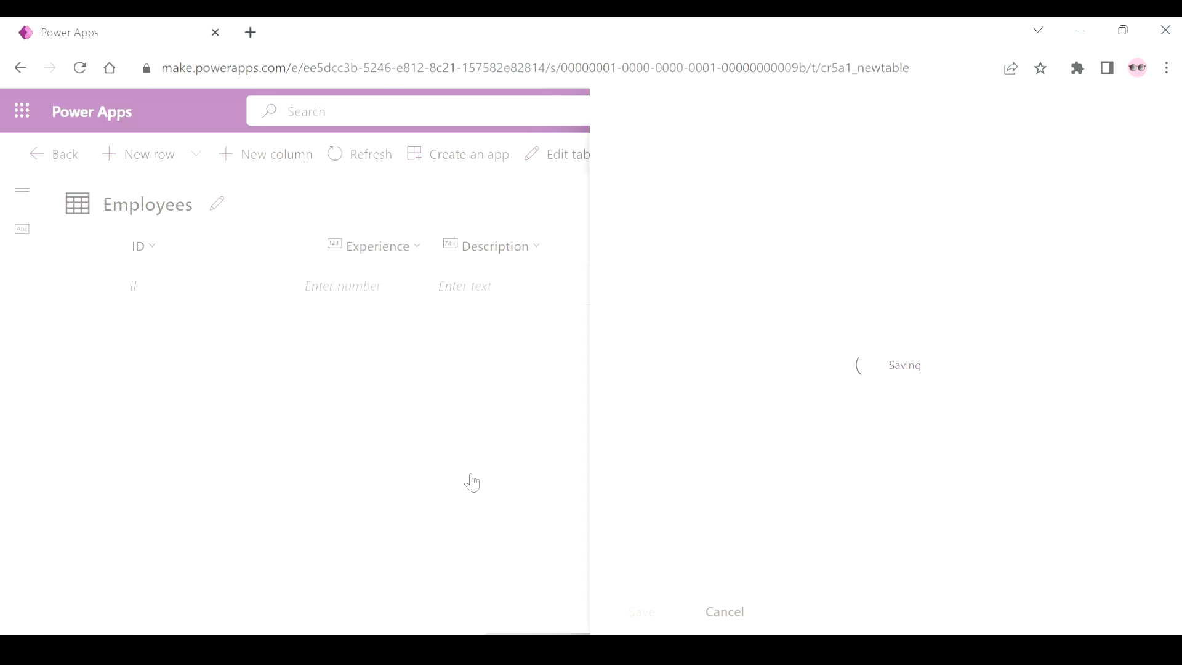
pyautogui.click(1154, 262)
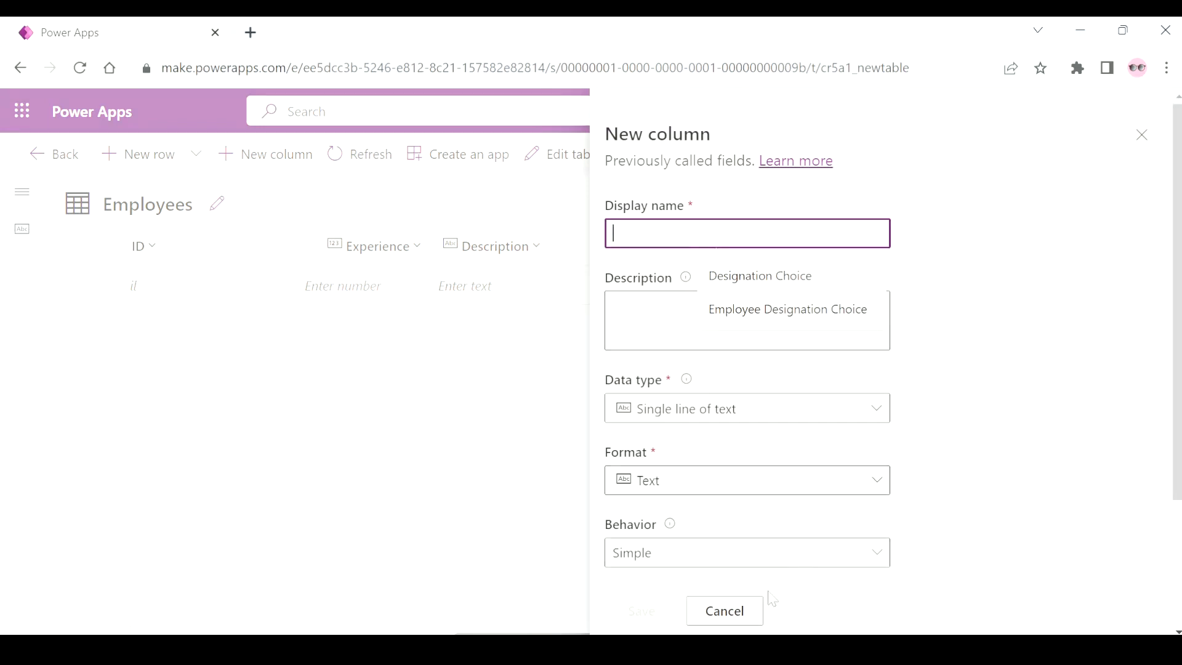
pyautogui.click(731, 609)
pyautogui.hscroll(-10, 722, 471)
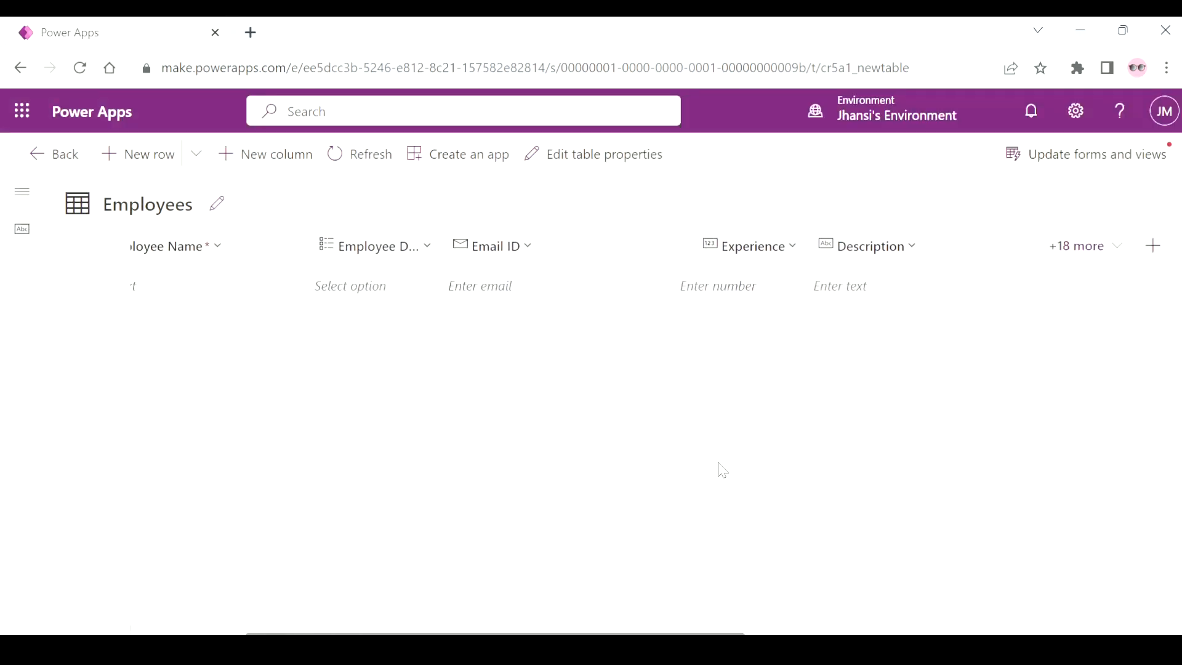
pyautogui.hscroll(10, 723, 470)
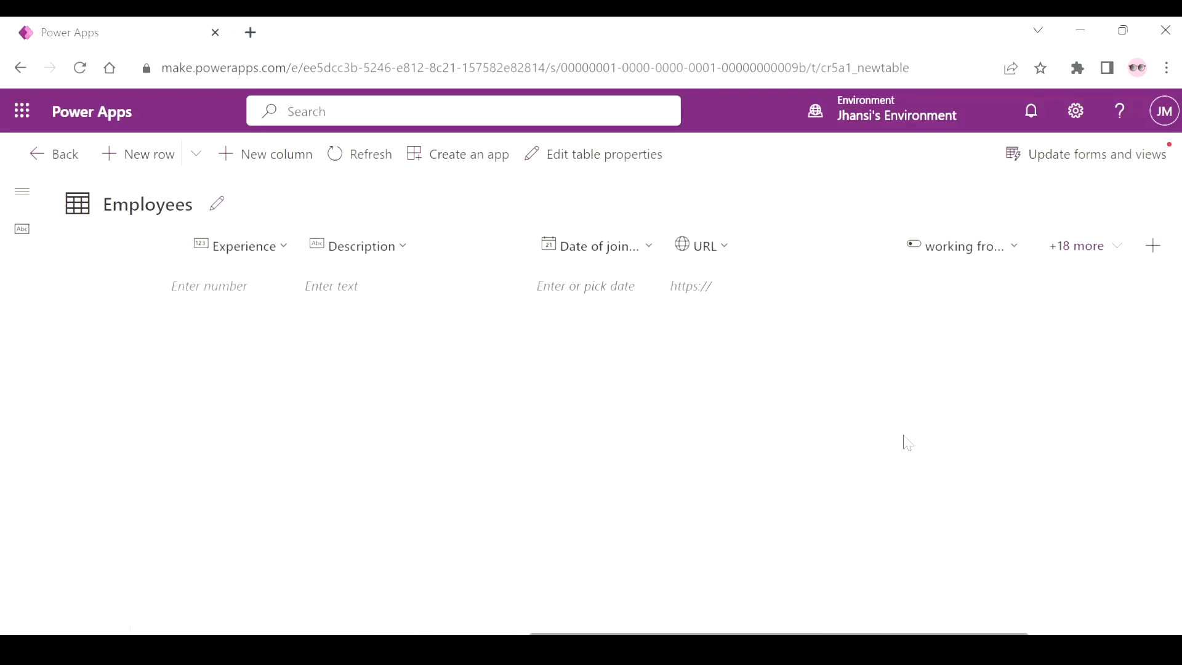
# Examine the data types offered for a new column, from Lookup and Choice to Formula, and close the form without saving
pyautogui.click(1144, 261)
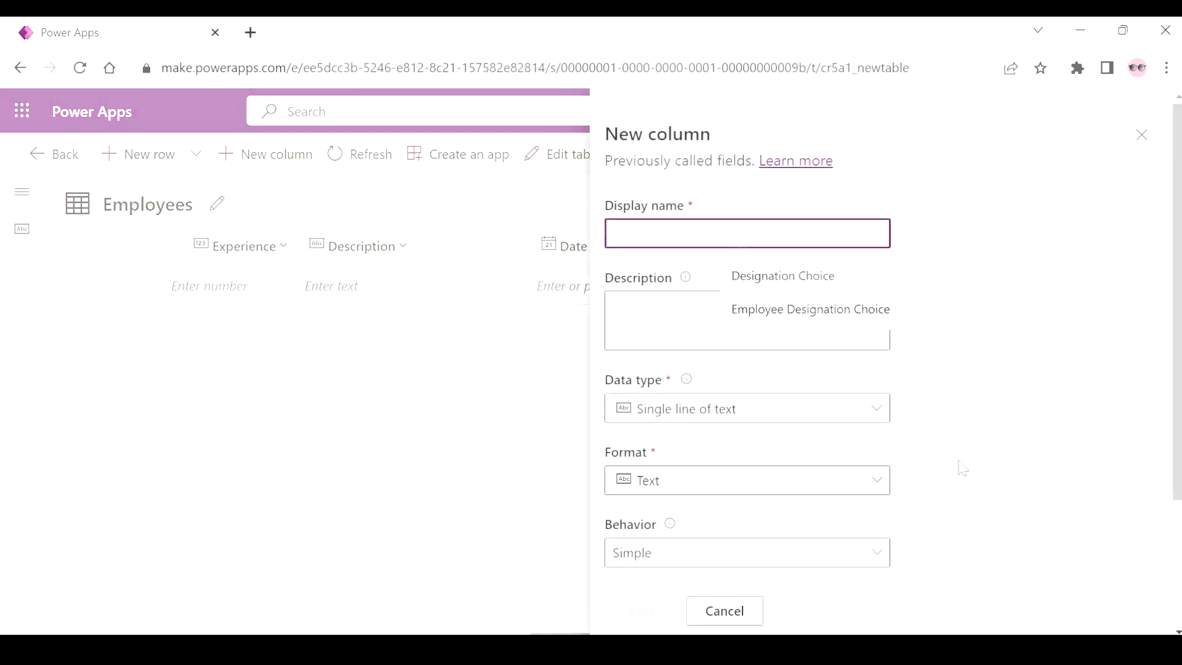
pyautogui.click(874, 423)
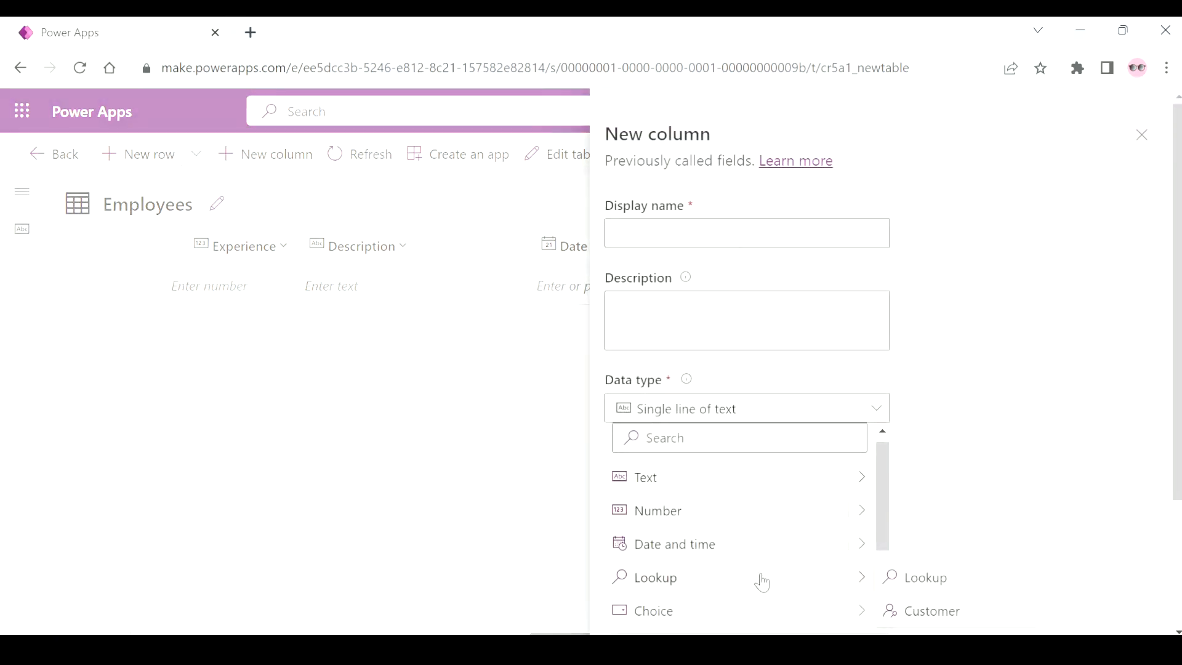
pyautogui.scroll(-3, 763, 578)
pyautogui.moveTo(663, 458)
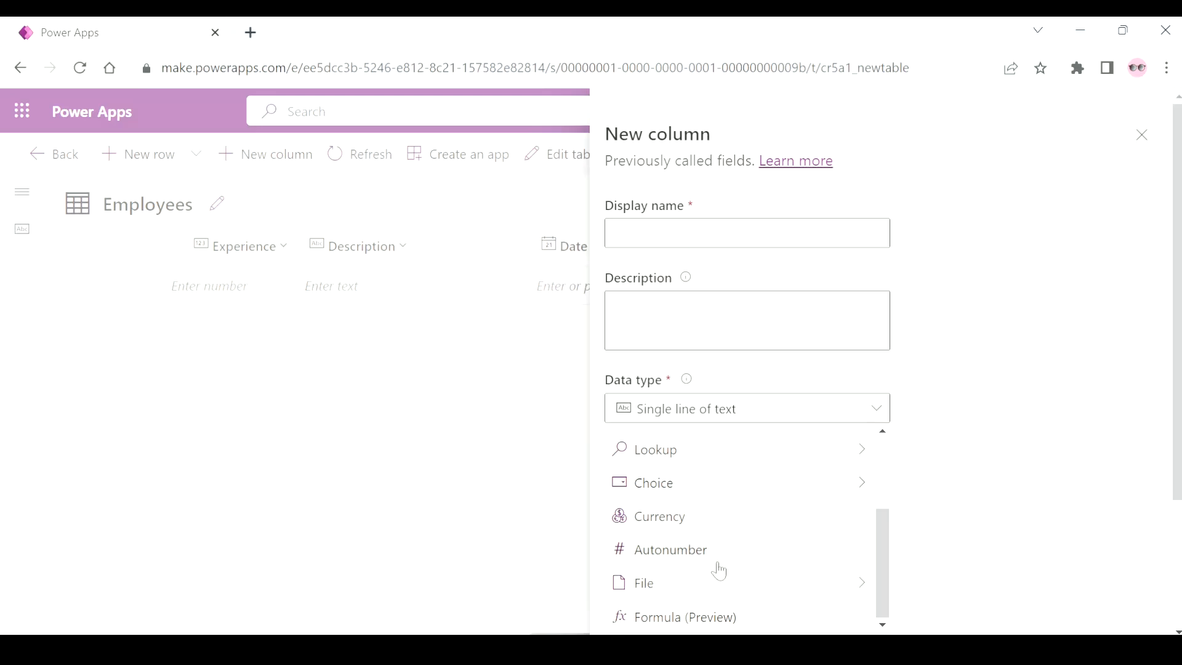
pyautogui.moveTo(751, 590)
pyautogui.scroll(-3, 918, 490)
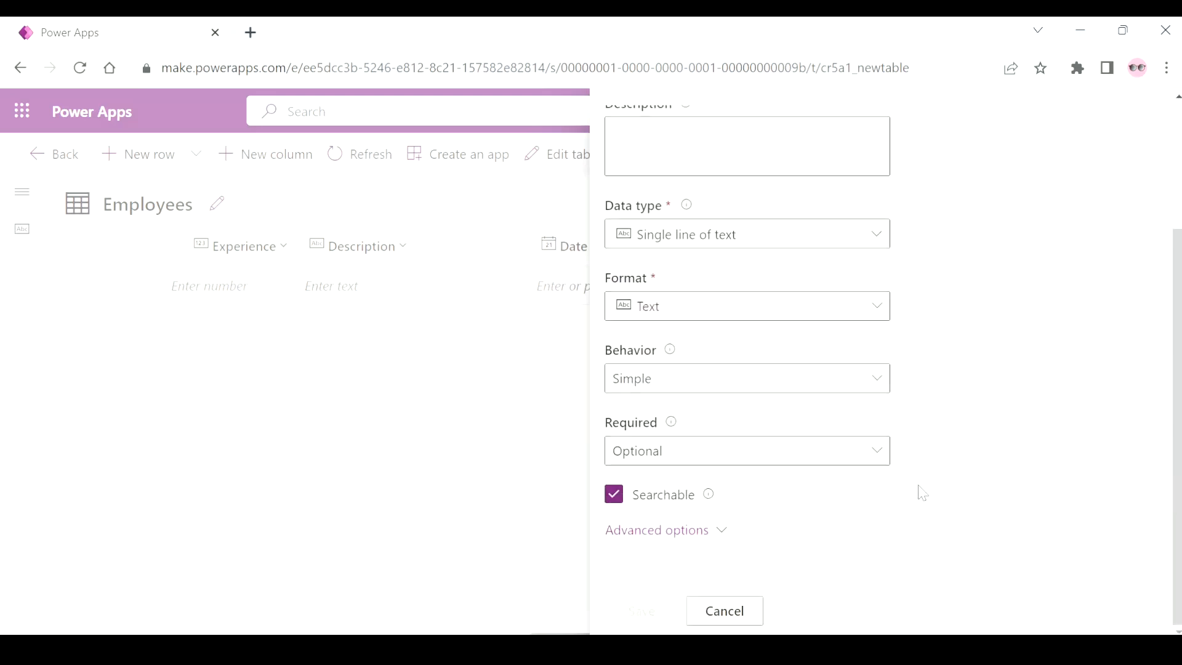
pyautogui.click(721, 620)
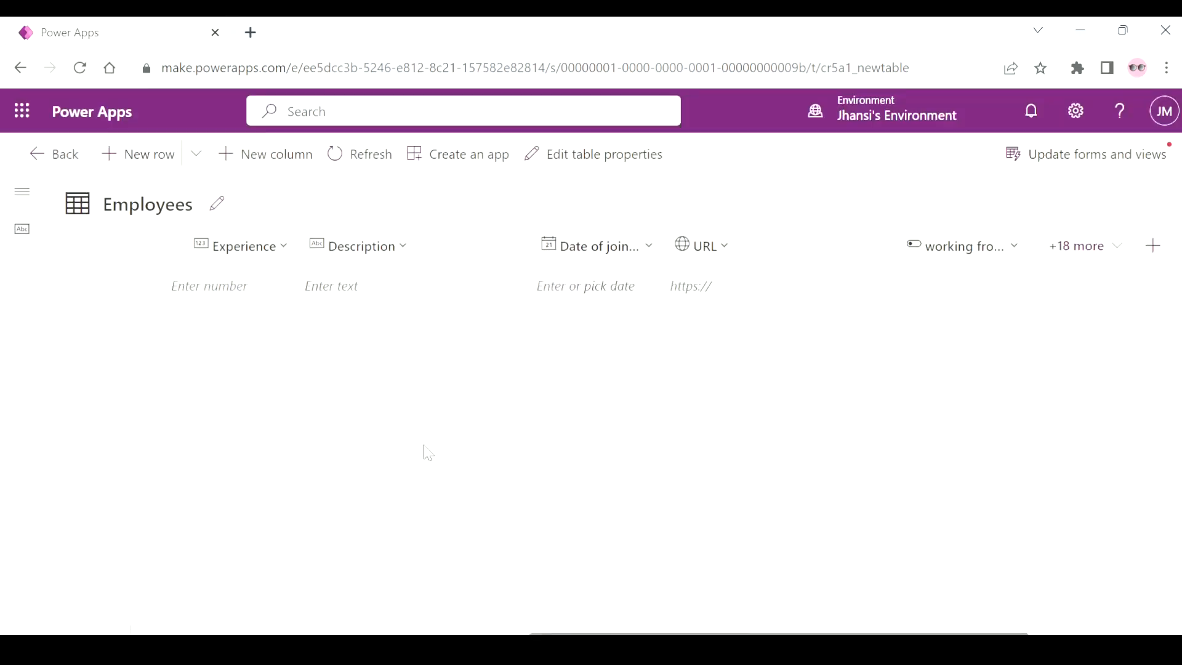
pyautogui.hscroll(-5, 428, 453)
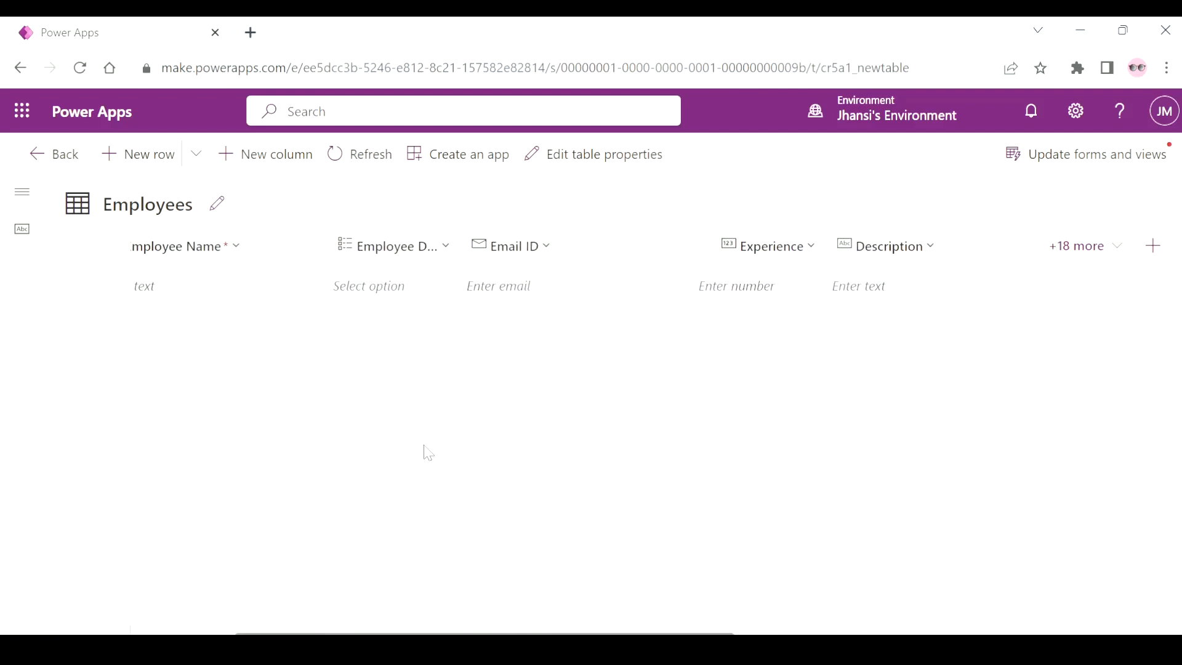
pyautogui.hscroll(5, 429, 452)
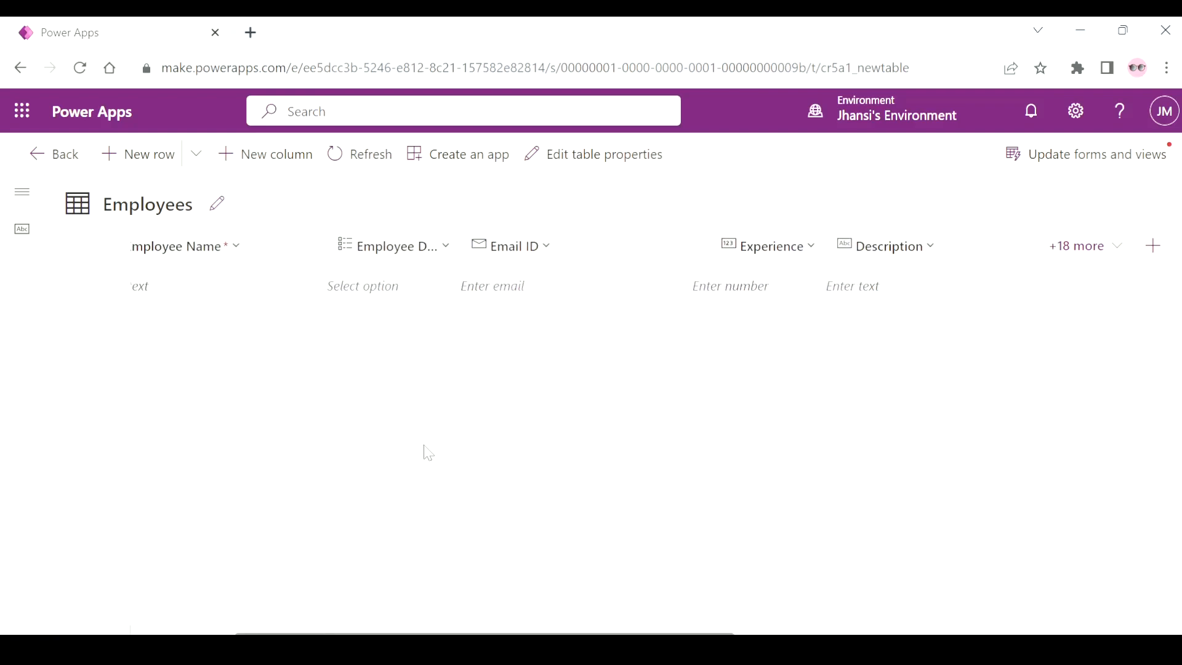